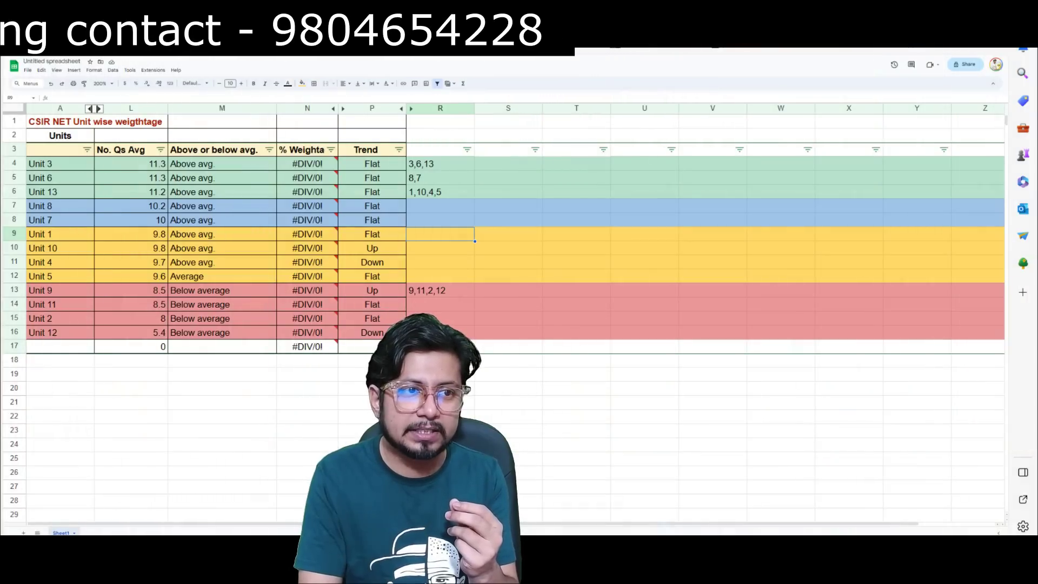
Step: Unhide the columns between A and L to show the per-exam question counts for each unit
{"action": "left_click", "coordinate": [89, 108]}
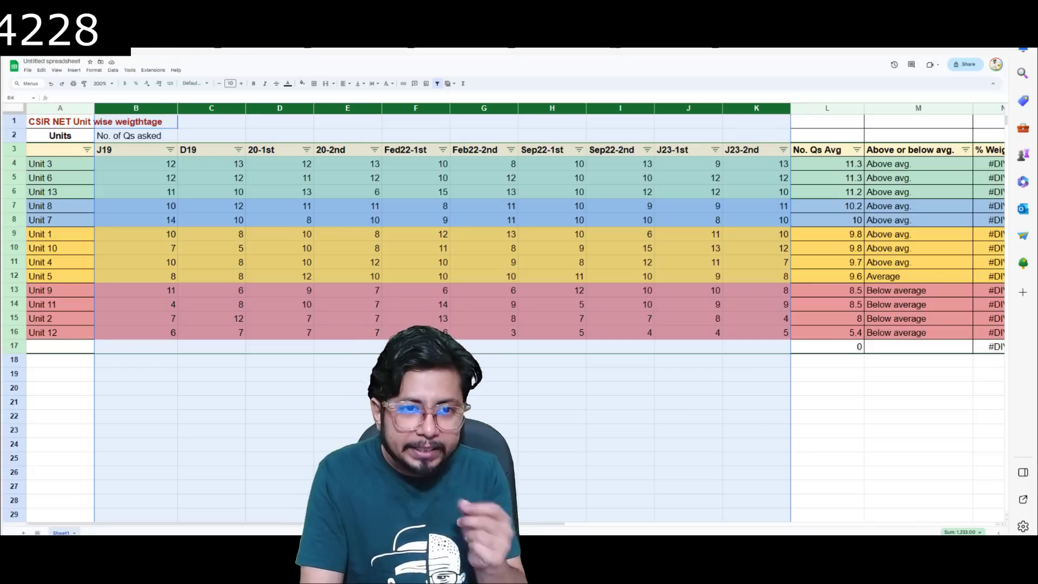
{"action": "left_click", "coordinate": [484, 191]}
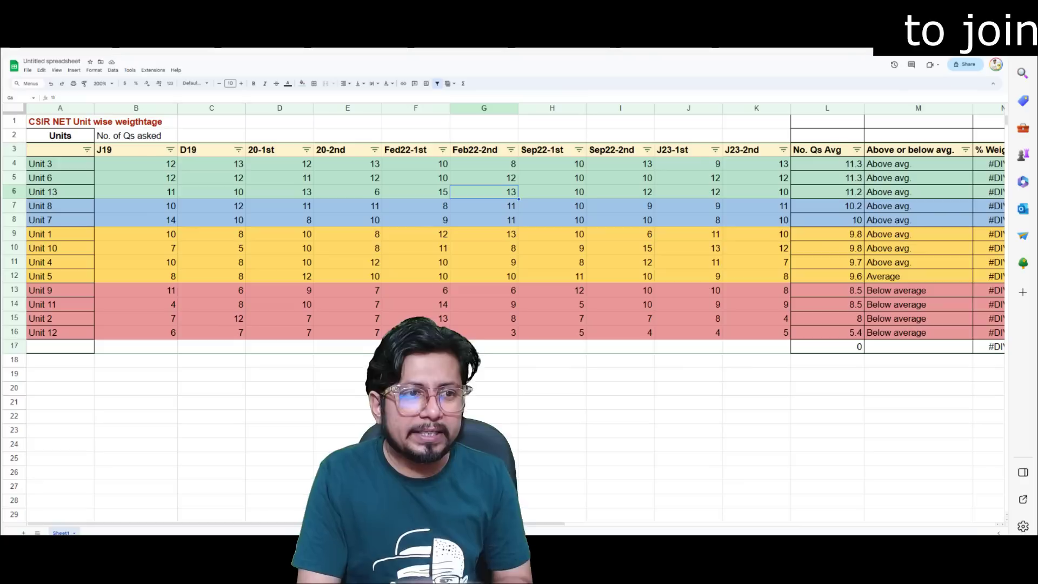
{"action": "key", "text": "Home"}
{"action": "key", "text": "Up"}
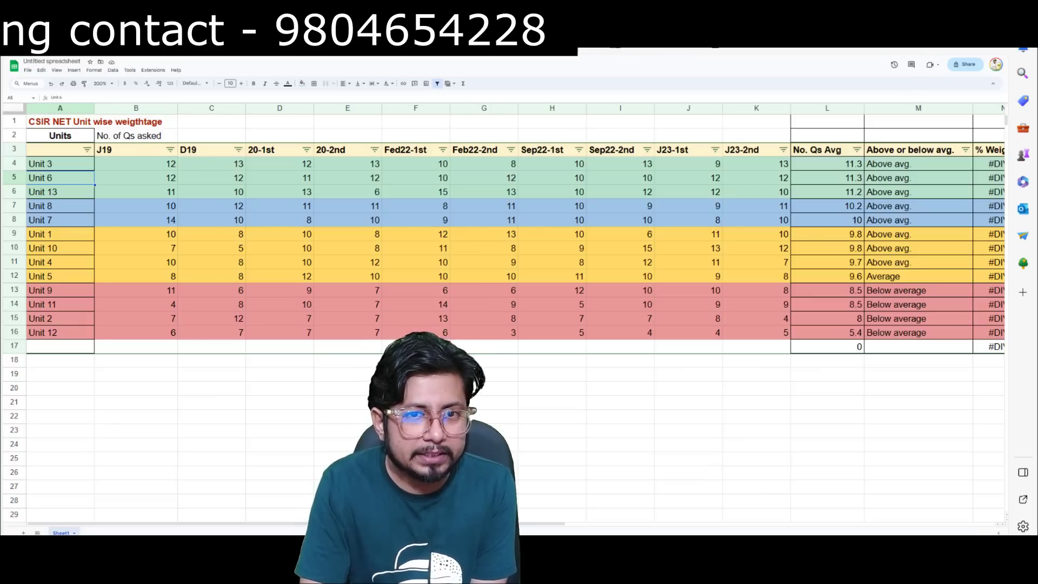
Step: Examine the question counts across exams in the Unit 8, Unit 10, Unit 4 and Unit 12 rows
{"action": "left_click", "coordinate": [60, 205]}
{"action": "key", "text": "shift+space"}
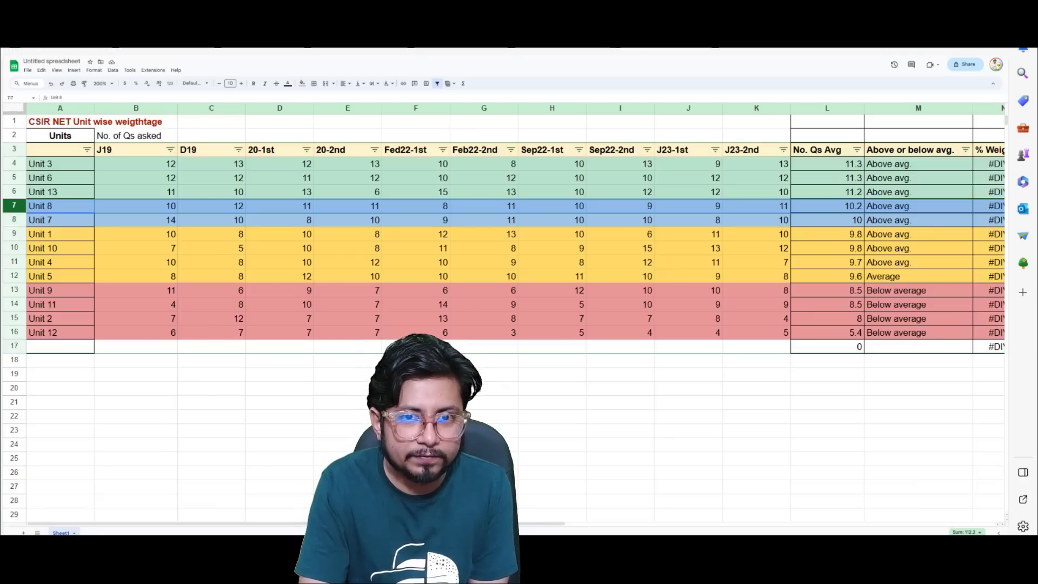
{"action": "left_click", "coordinate": [14, 247]}
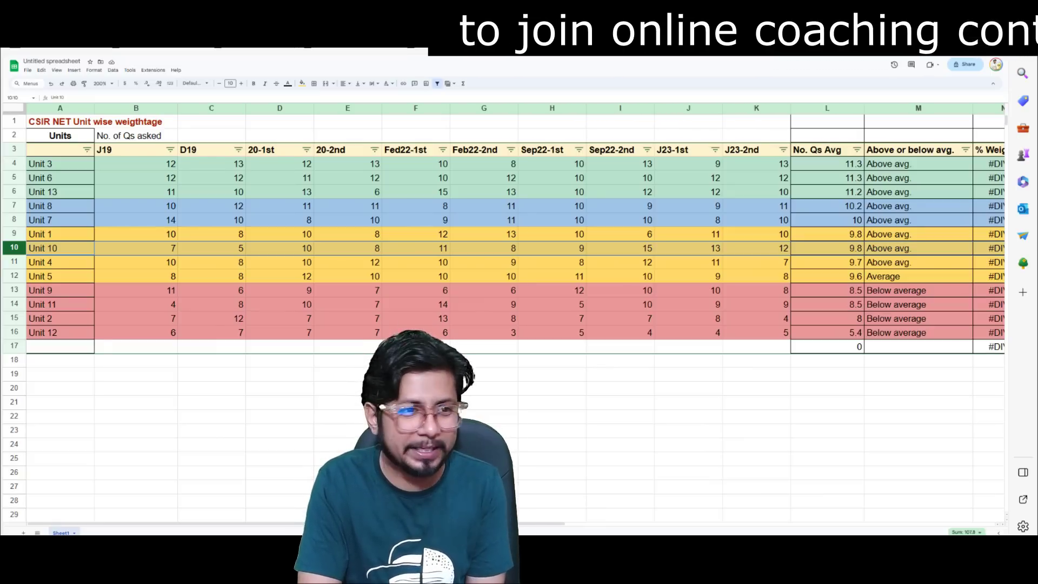
{"action": "left_click", "coordinate": [14, 262]}
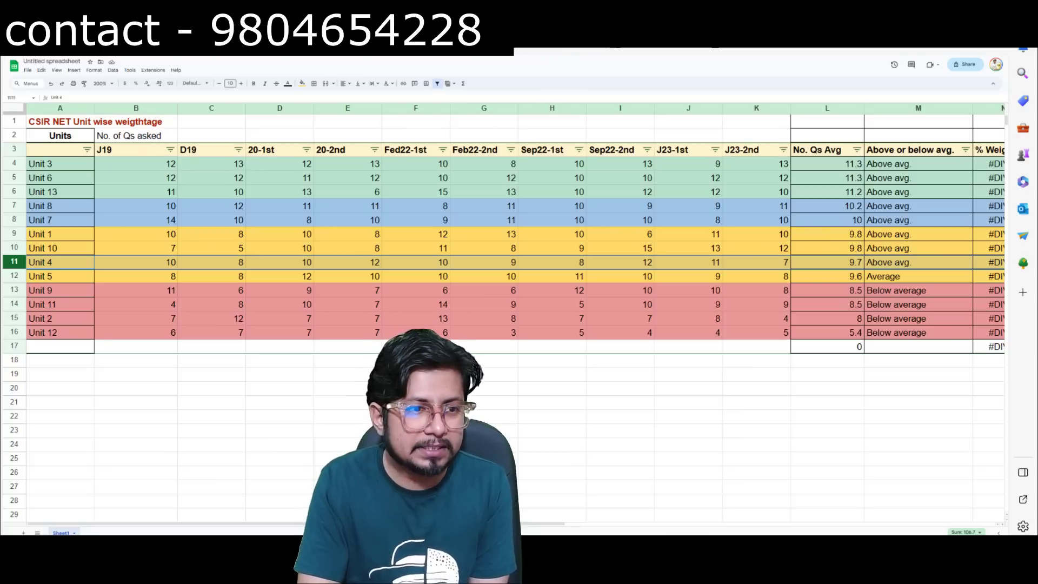
{"action": "left_click", "coordinate": [14, 332]}
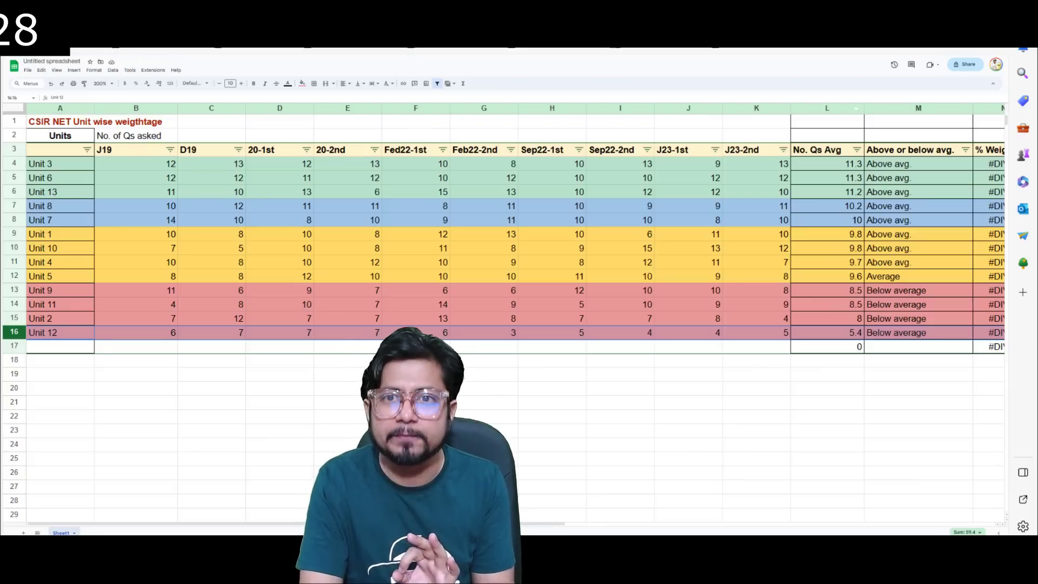
Step: Insert two empty columns immediately before the No. Qs Avg column
{"action": "right_click", "coordinate": [835, 108]}
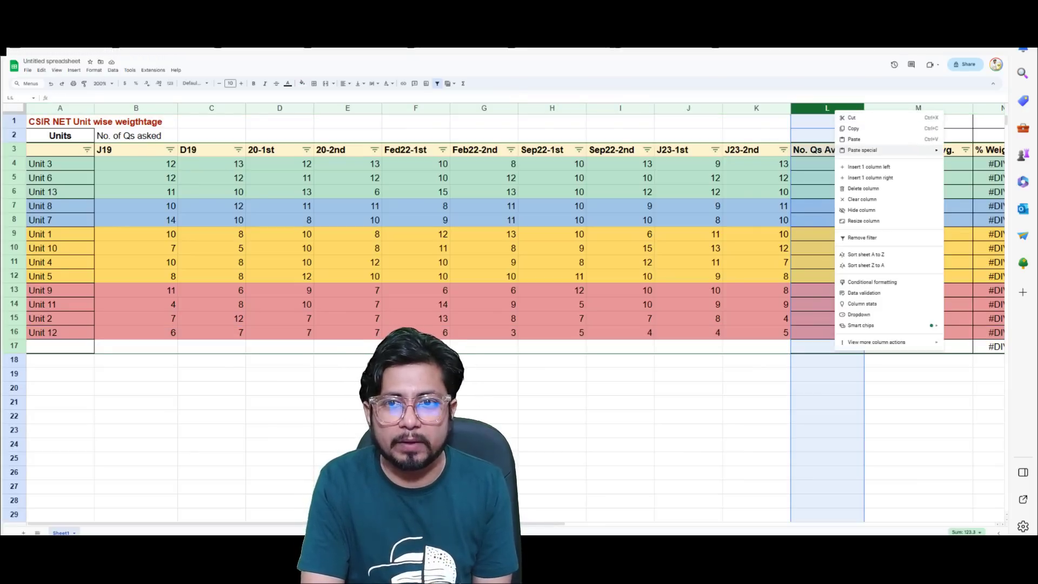
{"action": "left_click", "coordinate": [868, 167]}
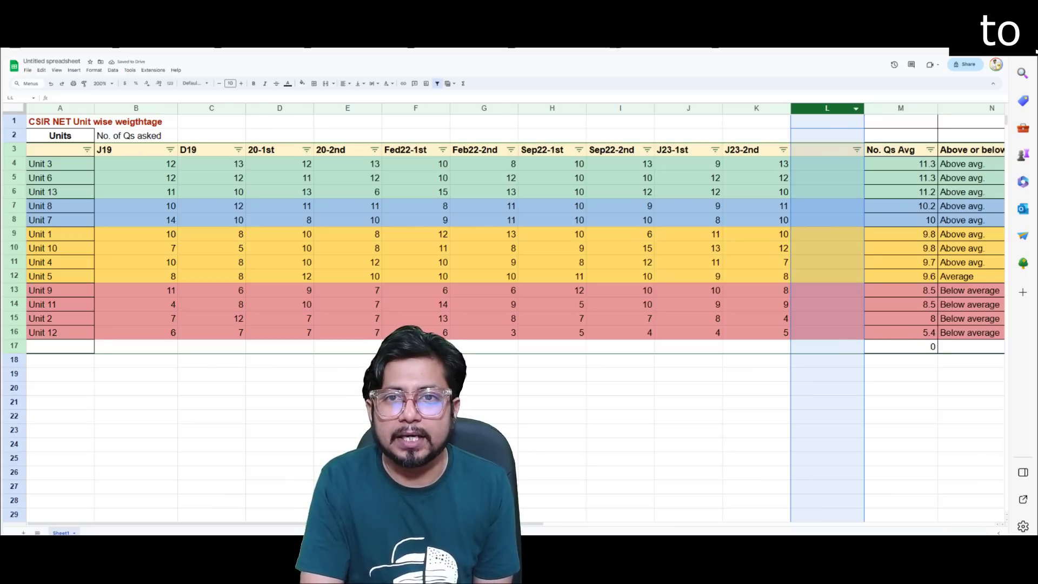
{"action": "right_click", "coordinate": [835, 108]}
{"action": "left_click", "coordinate": [867, 167]}
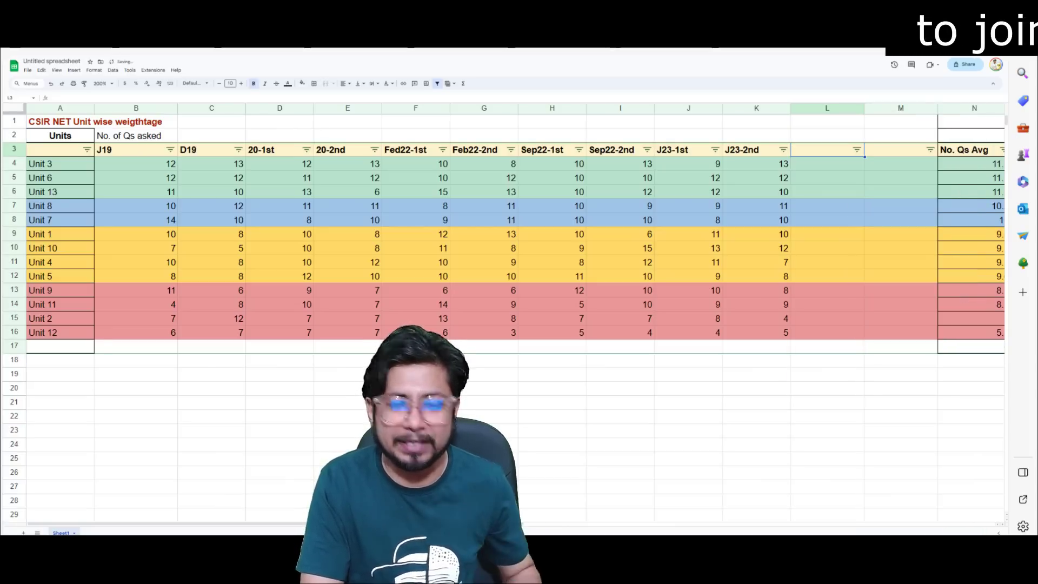
Step: Label the two new columns "1st" and "2nd" in header row 3
{"action": "type", "text": "1st"}
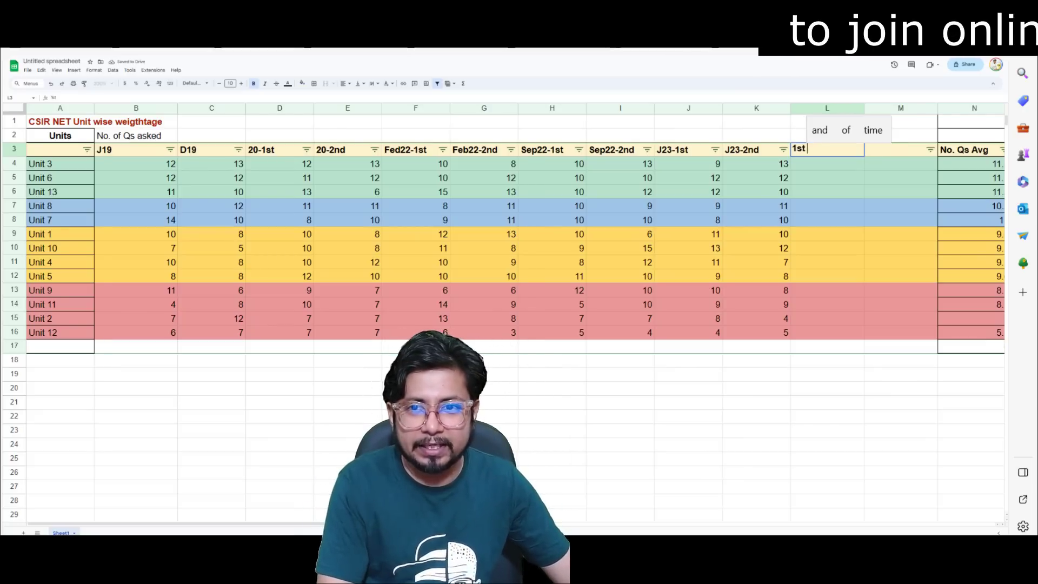
{"action": "key", "text": "Tab"}
{"action": "type", "text": "2nd"}
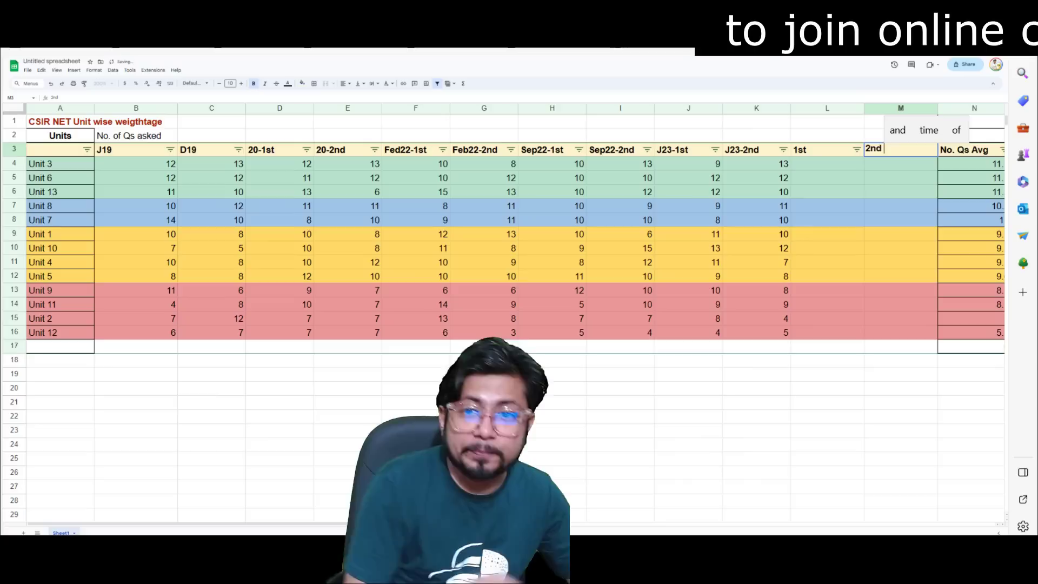
{"action": "key", "text": "Return"}
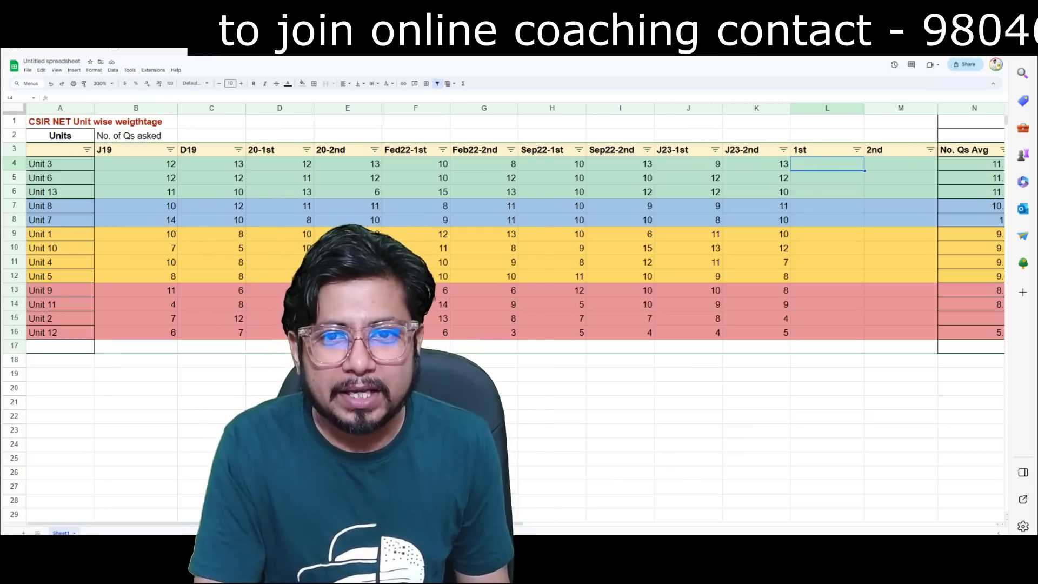
Step: For Unit 3, enter "More" in the 1st column and "Less" in the 2nd column
{"action": "left_click", "coordinate": [14, 164]}
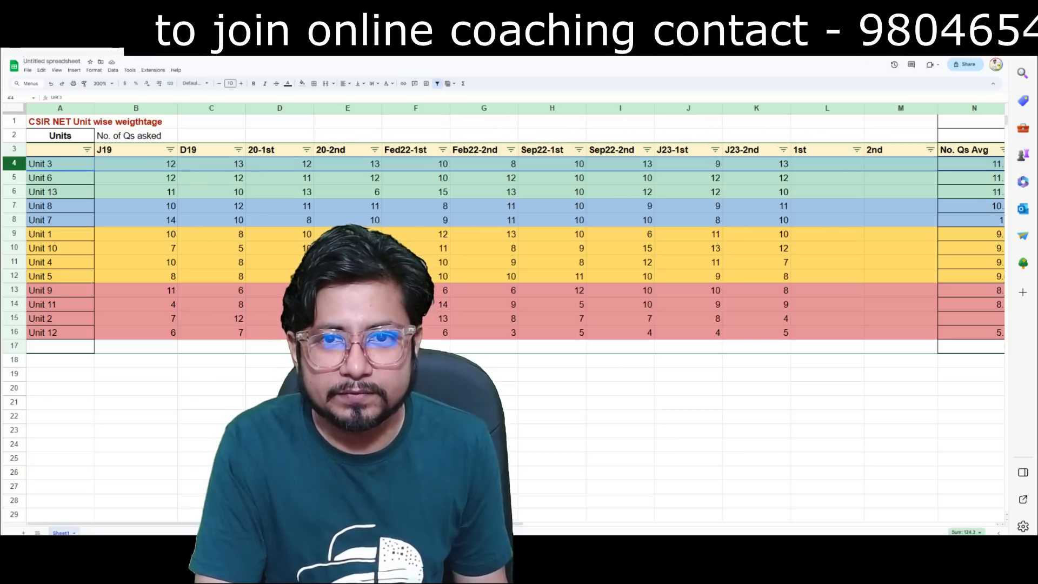
{"action": "left_click", "coordinate": [827, 163]}
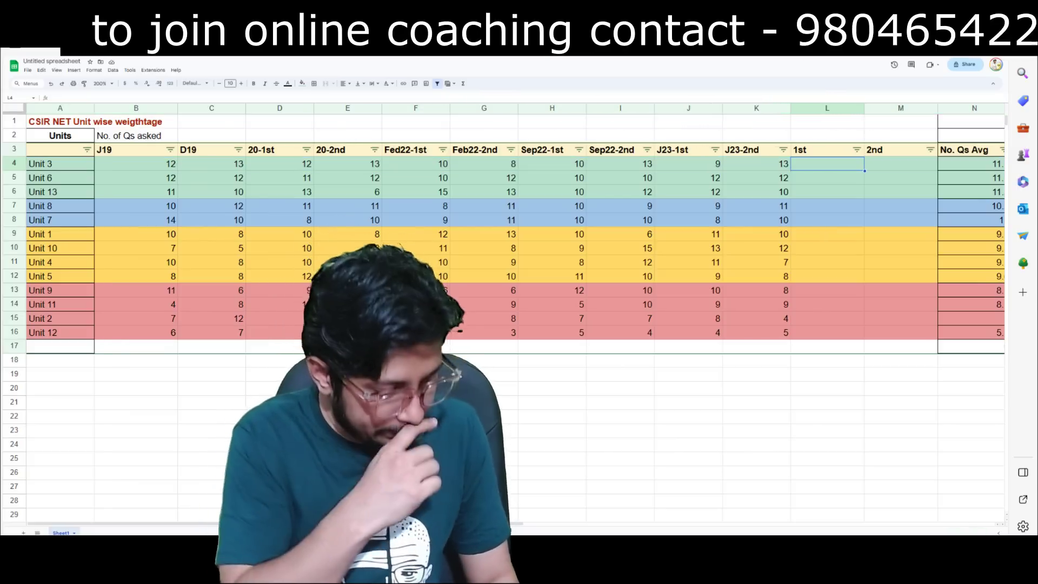
{"action": "type", "text": "More"}
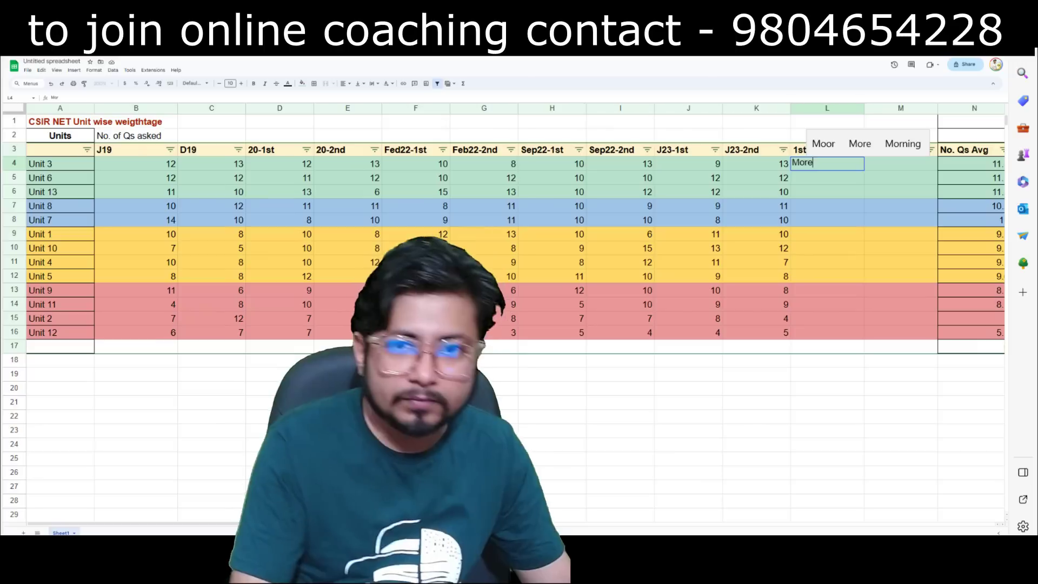
{"action": "key", "text": "Tab"}
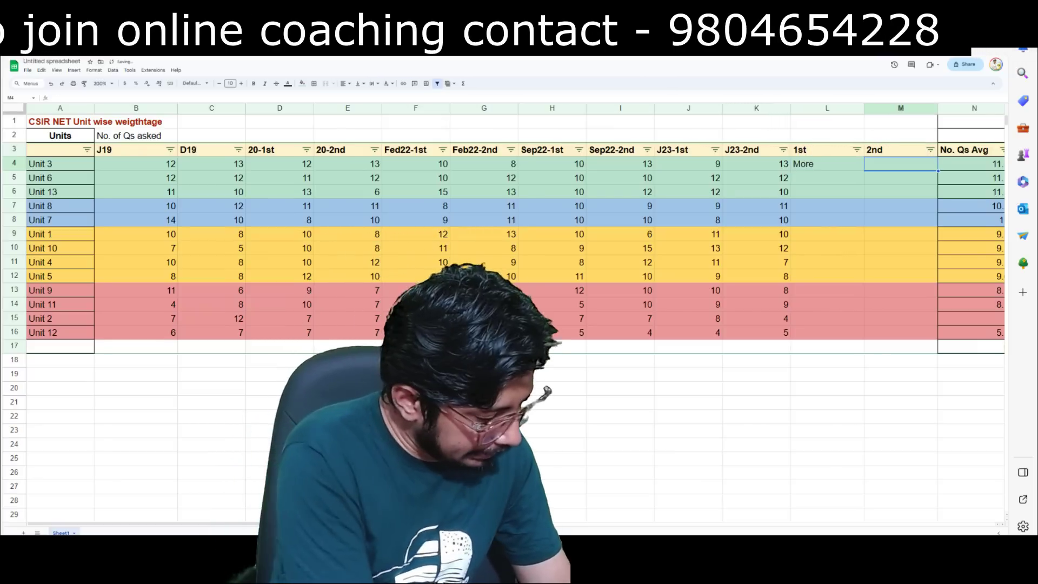
{"action": "type", "text": "Less"}
{"action": "key", "text": "Return"}
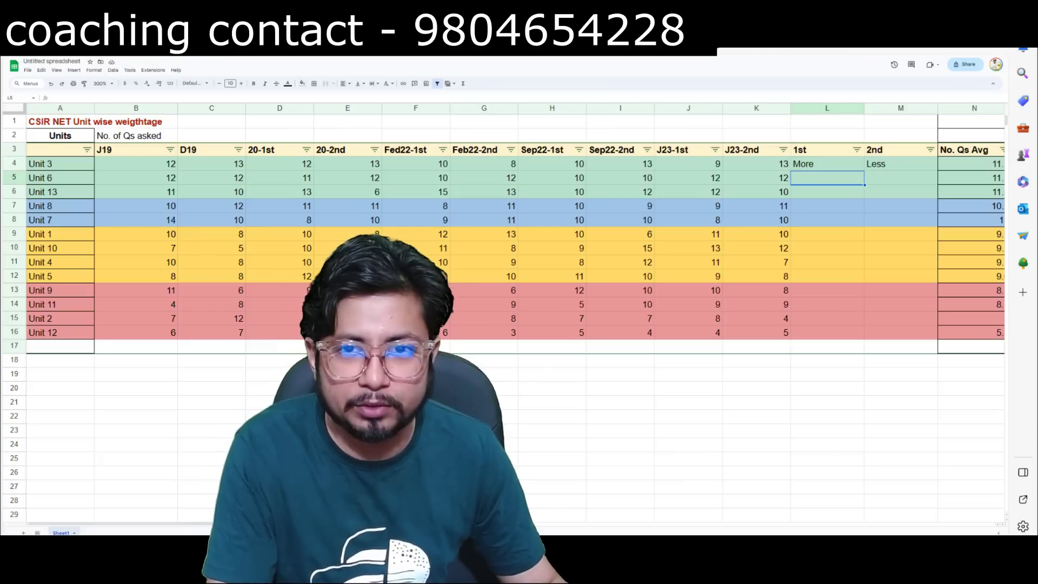
Step: Enter "-" in both the 1st and 2nd columns for Unit 6
{"action": "type", "text": "-"}
{"action": "key", "text": "Tab"}
{"action": "type", "text": "-"}
{"action": "key", "text": "Return"}
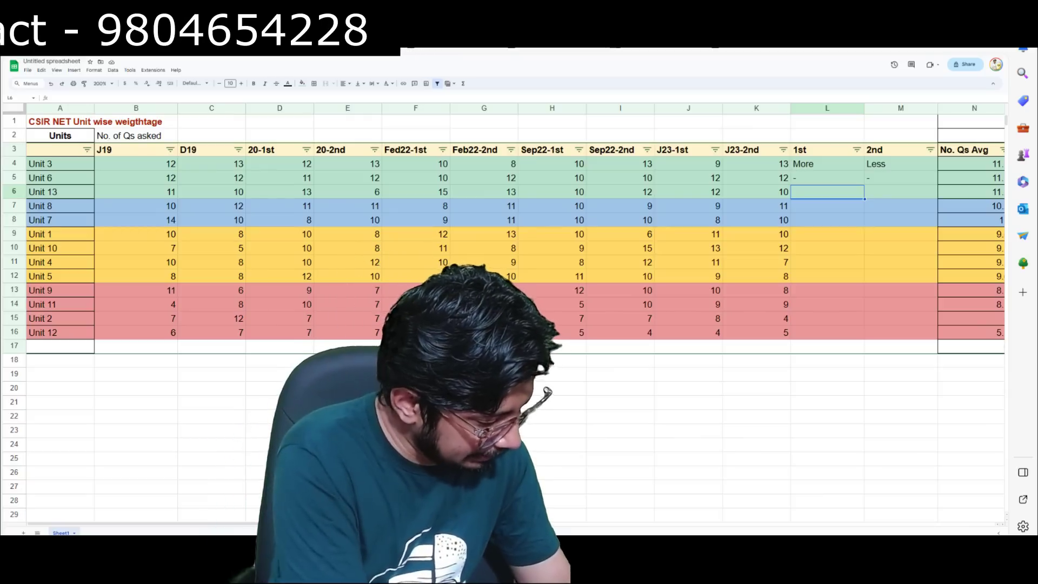
Step: For Unit 13, enter "Less" in the 1st column and "more" in the 2nd column
{"action": "type", "text": "Less"}
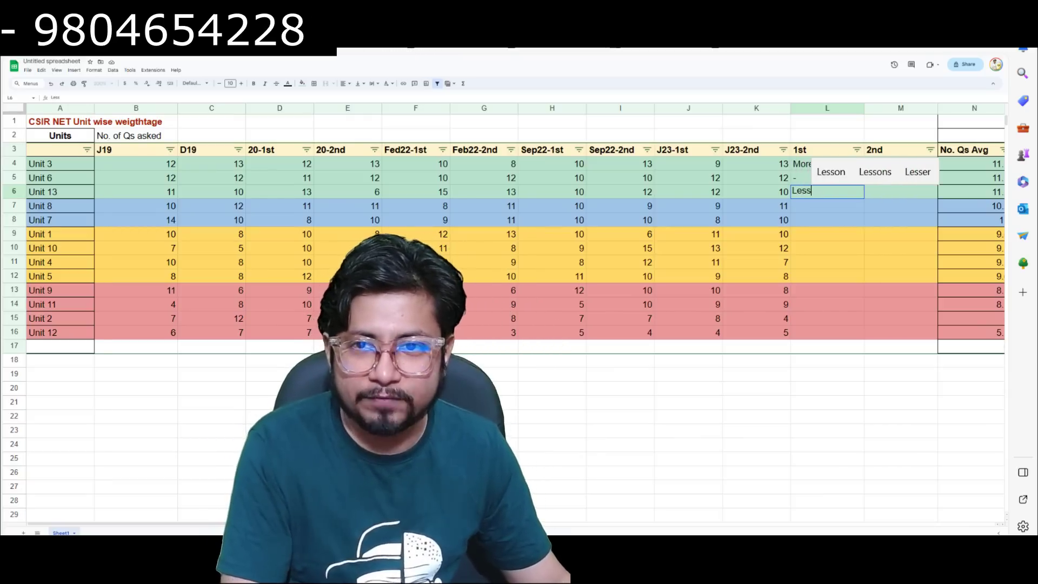
{"action": "key", "text": "Tab"}
{"action": "type", "text": "mor"}
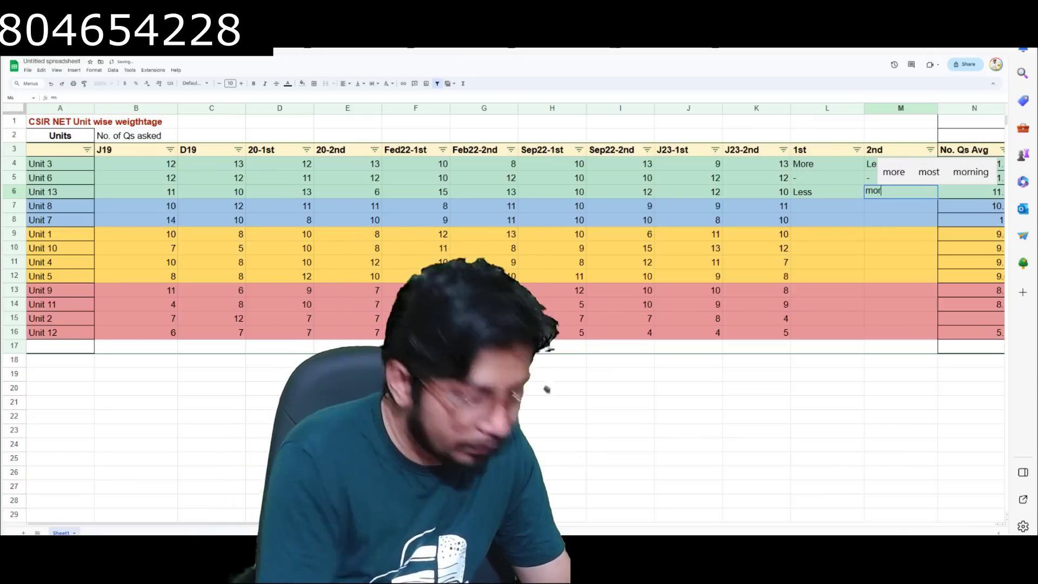
{"action": "type", "text": "e"}
{"action": "key", "text": "Return"}
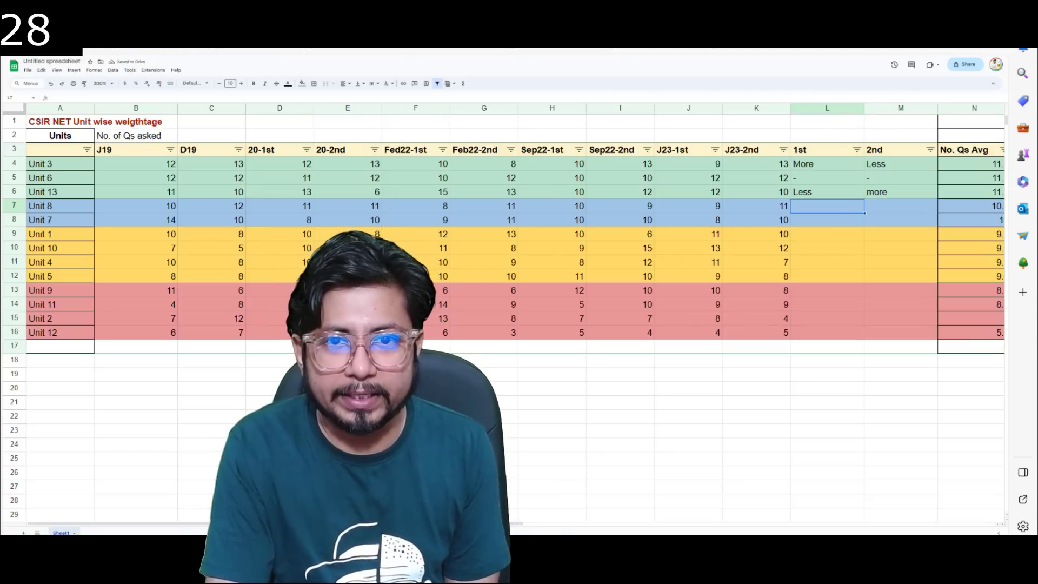
Step: Enter "More" in the 1st column for Unit 8
{"action": "type", "text": "<"}
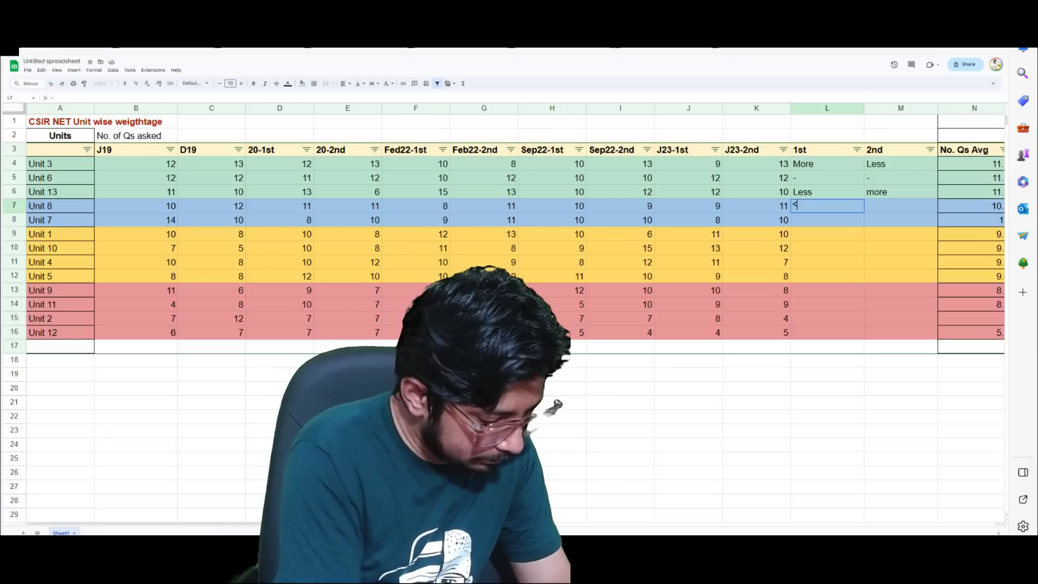
{"action": "key", "text": "BackSpace"}
{"action": "type", "text": "More"}
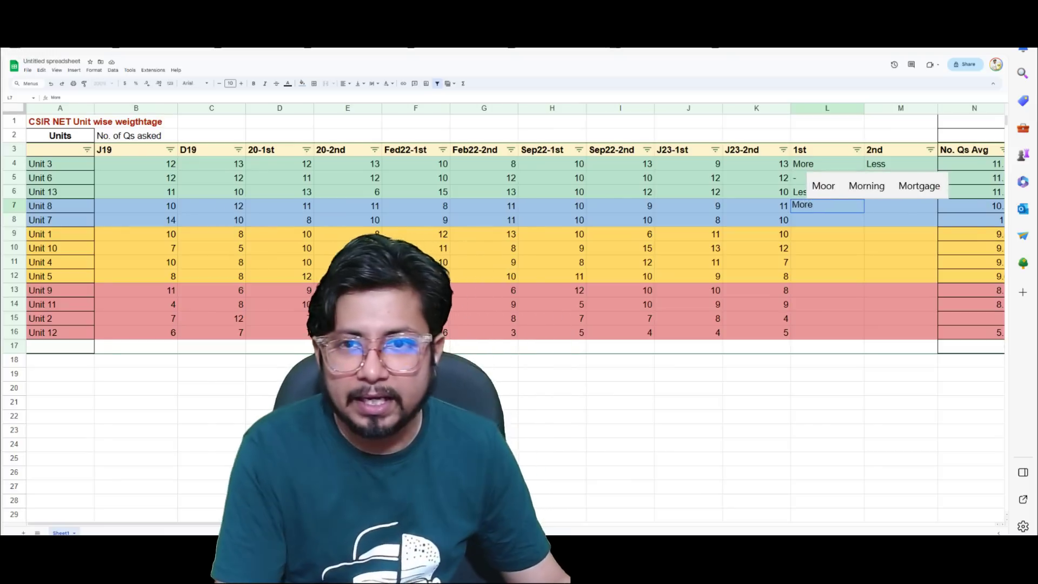
Step: Retype Unit 13's entry in the 2nd column as "More" with a capital M
{"action": "left_click_drag", "start_coordinate": [901, 191], "coordinate": [900, 205]}
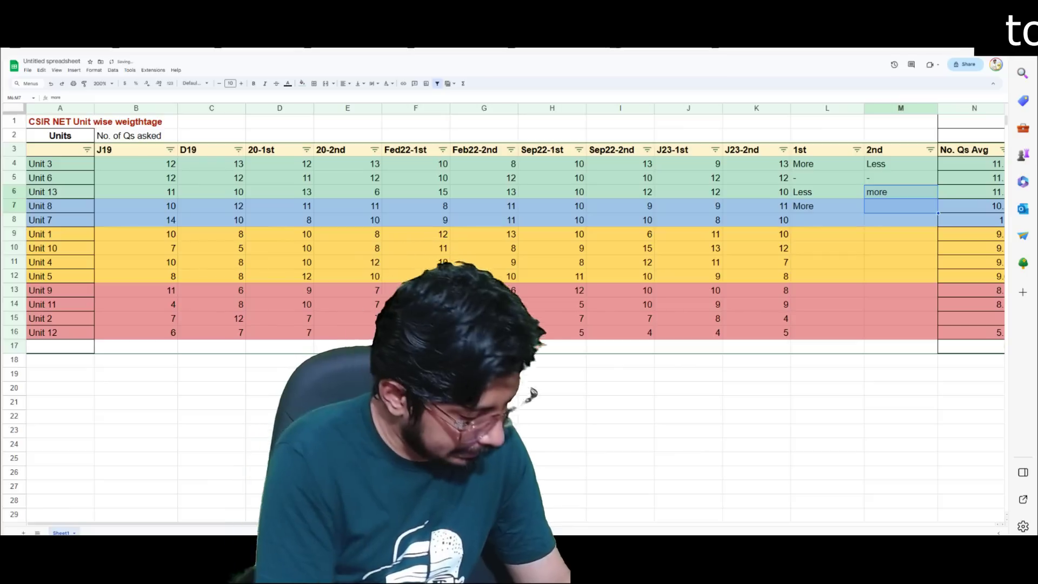
{"action": "type", "text": "Less"}
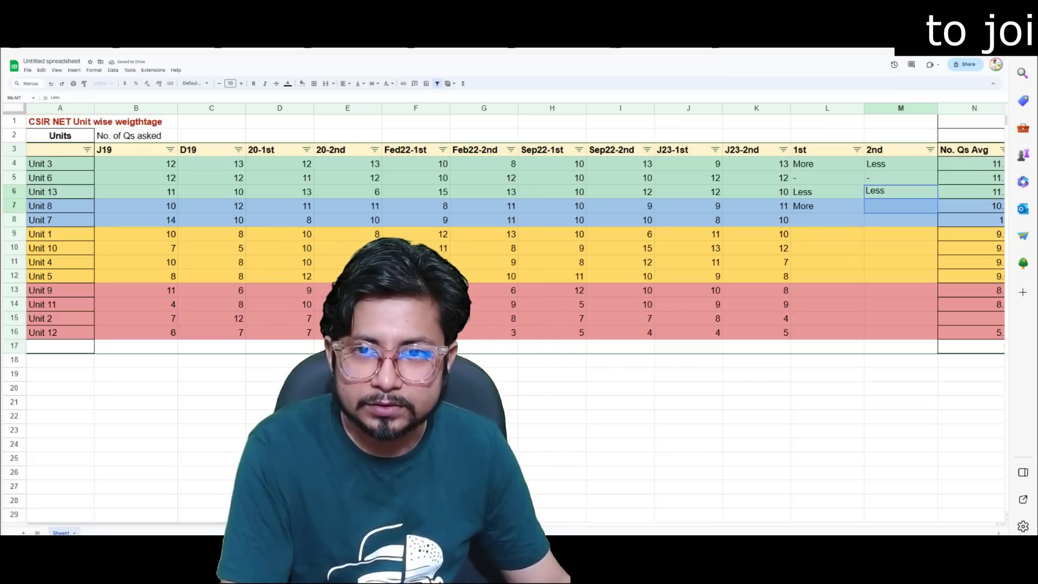
{"action": "key", "text": "ctrl+a"}
{"action": "type", "text": "Mor"}
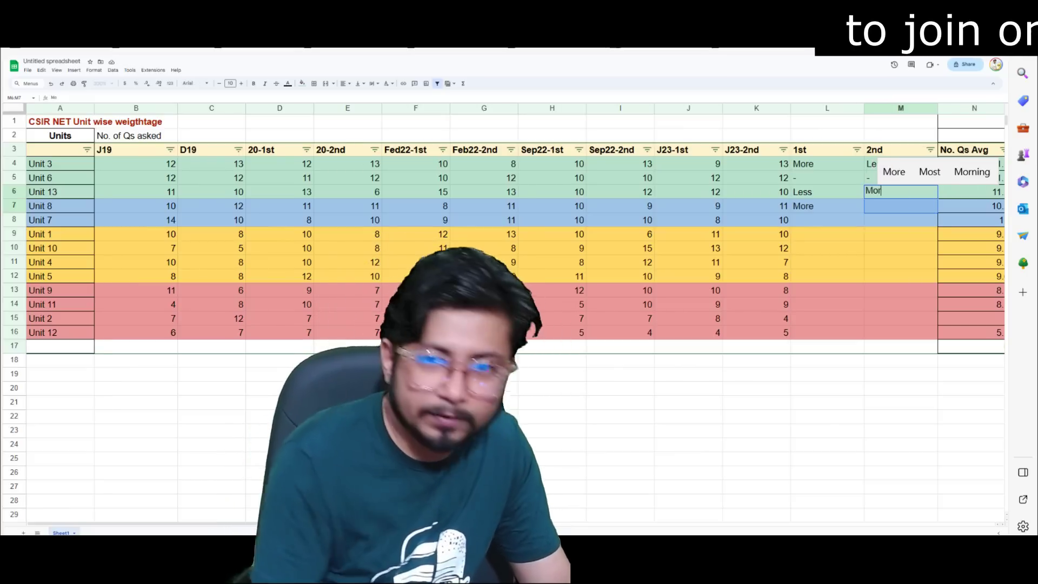
{"action": "type", "text": "e"}
{"action": "key", "text": "Return"}
Step: Enter "Less" in the 2nd column for Unit 8
{"action": "type", "text": "Less"}
{"action": "key", "text": "ctrl+a"}
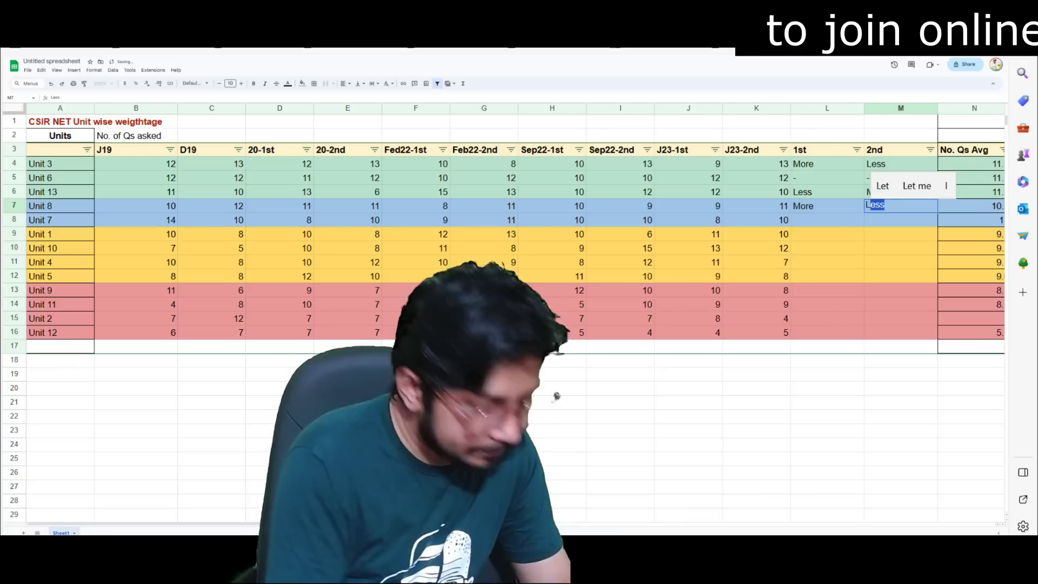
{"action": "key", "text": "End"}
Step: For Unit 7, enter "More" in the 1st column and "Less" in the 2nd column
{"action": "left_click", "coordinate": [827, 220]}
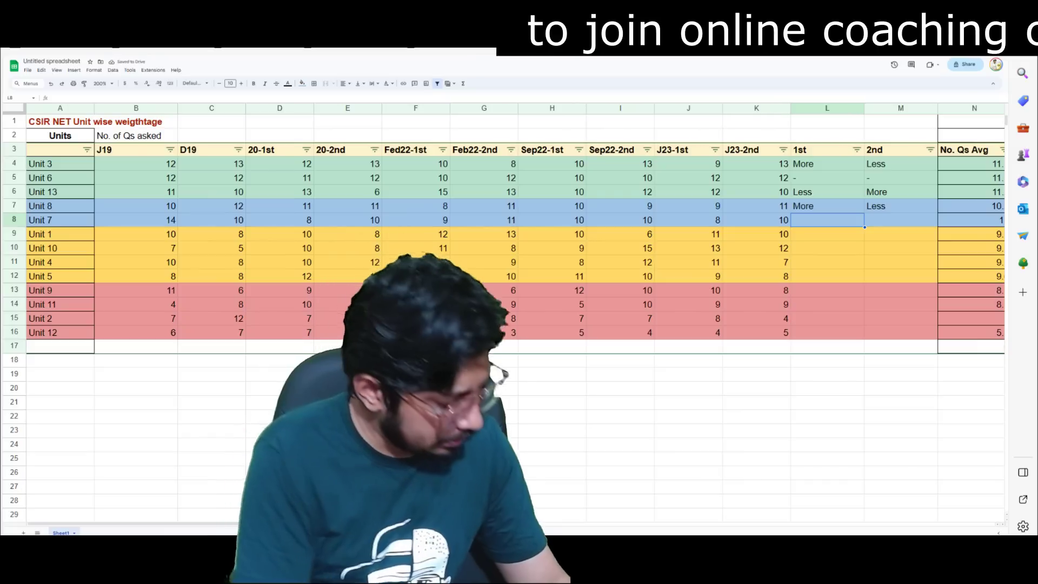
{"action": "type", "text": "More"}
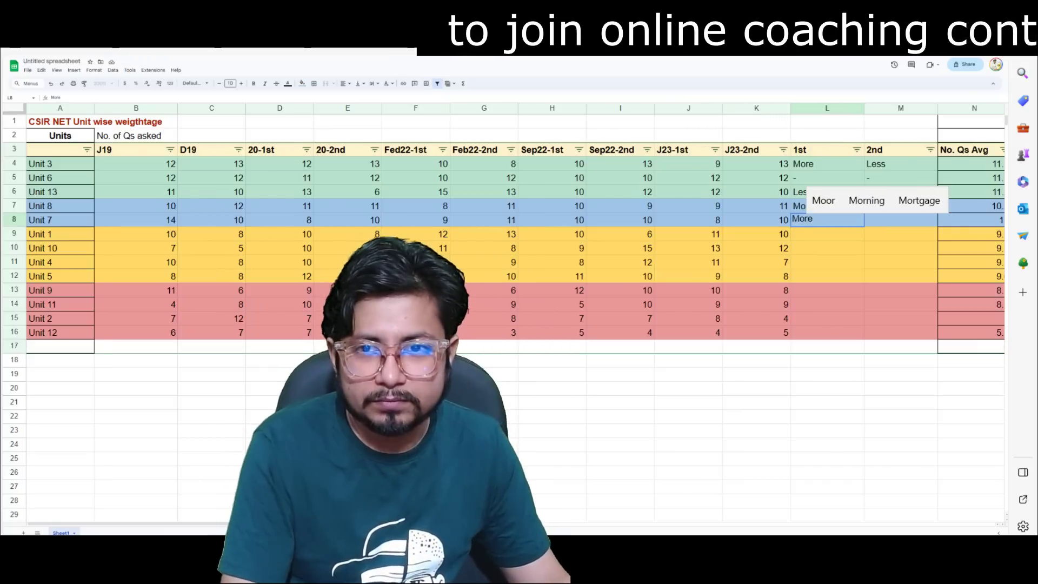
{"action": "key", "text": "Tab"}
{"action": "type", "text": "Mo"}
{"action": "key", "text": "BackSpace"}
{"action": "key", "text": "BackSpace"}
{"action": "type", "text": "Less"}
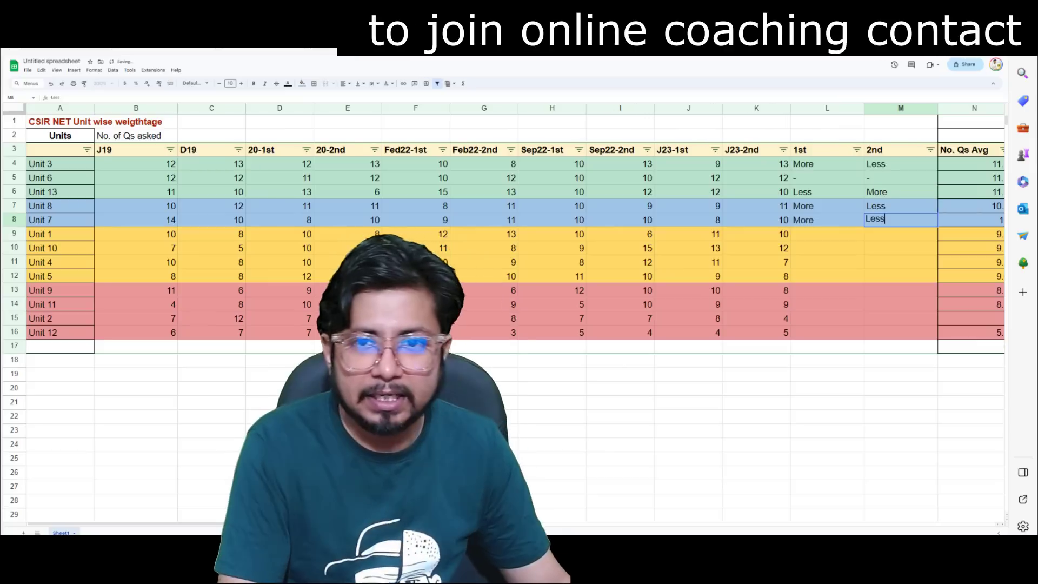
{"action": "key", "text": "Return"}
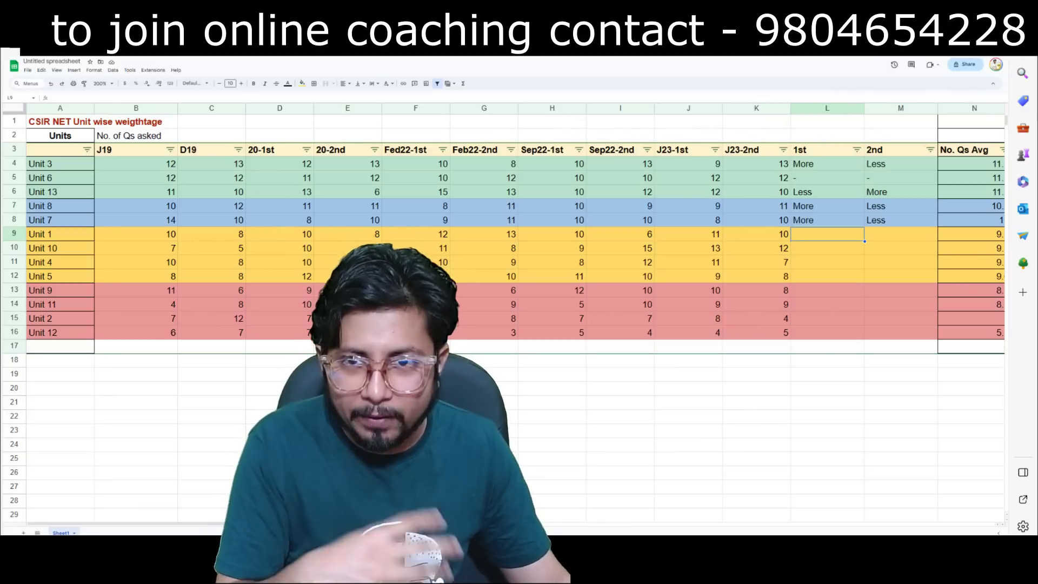
Step: Enter "-" in both the 1st and 2nd columns for Unit 1
{"action": "type", "text": "-"}
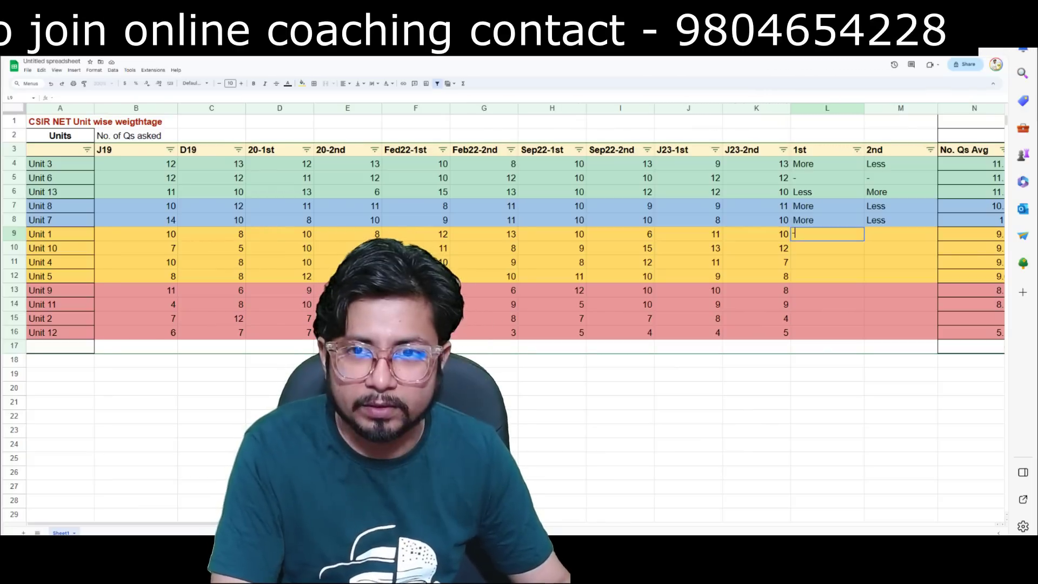
{"action": "key", "text": "Tab"}
{"action": "type", "text": "-"}
{"action": "key", "text": "Return"}
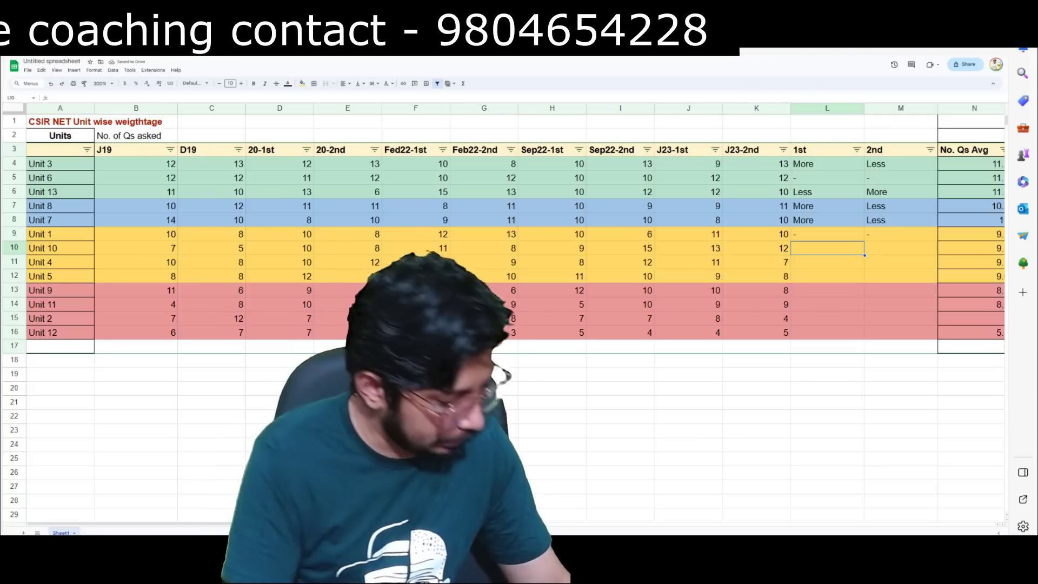
Step: For Unit 10, enter "Less" in the 1st column and "More" in the 2nd column
{"action": "type", "text": "Less"}
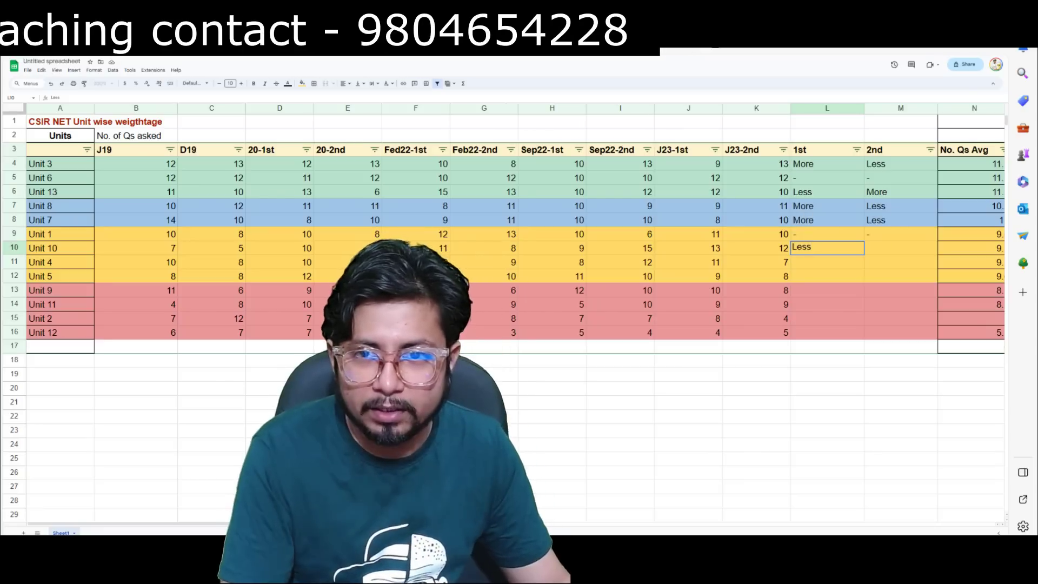
{"action": "key", "text": "Tab"}
{"action": "type", "text": "More"}
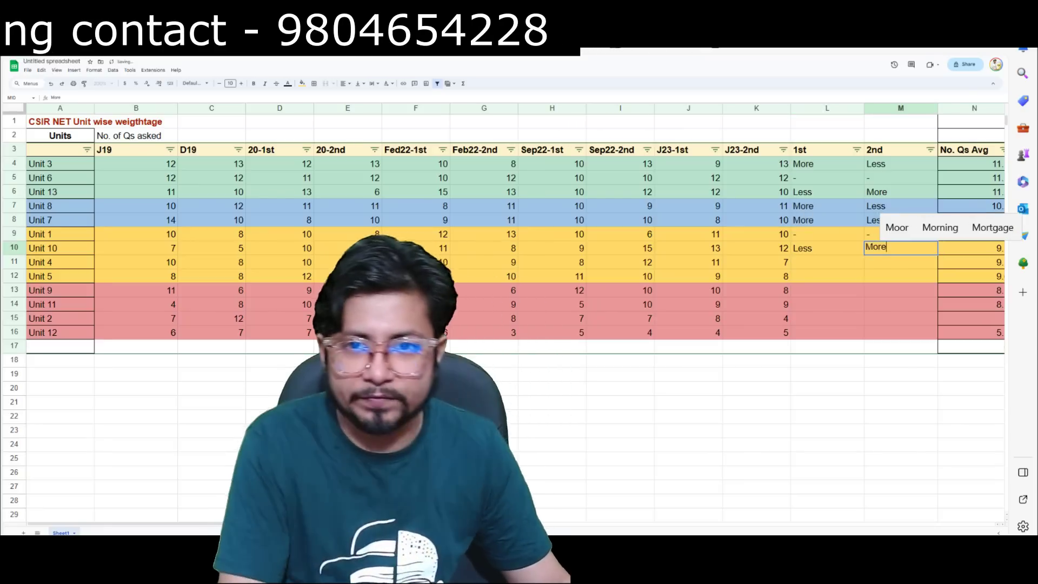
{"action": "key", "text": "Return"}
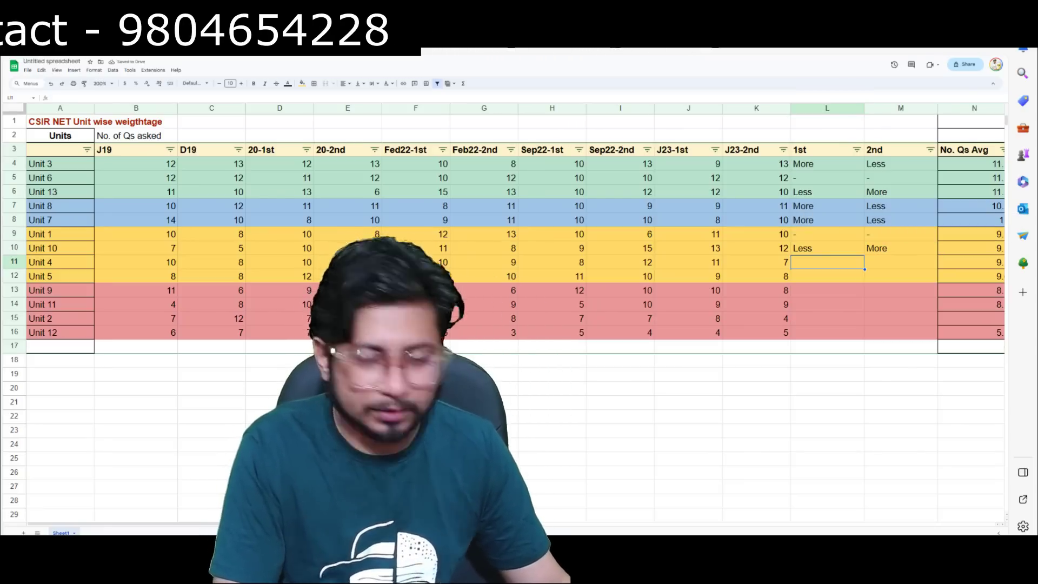
Step: For Unit 4, enter "Less" in the 1st column and "More" in the 2nd column
{"action": "type", "text": "M"}
{"action": "key", "text": "BackSpace"}
{"action": "type", "text": "Less"}
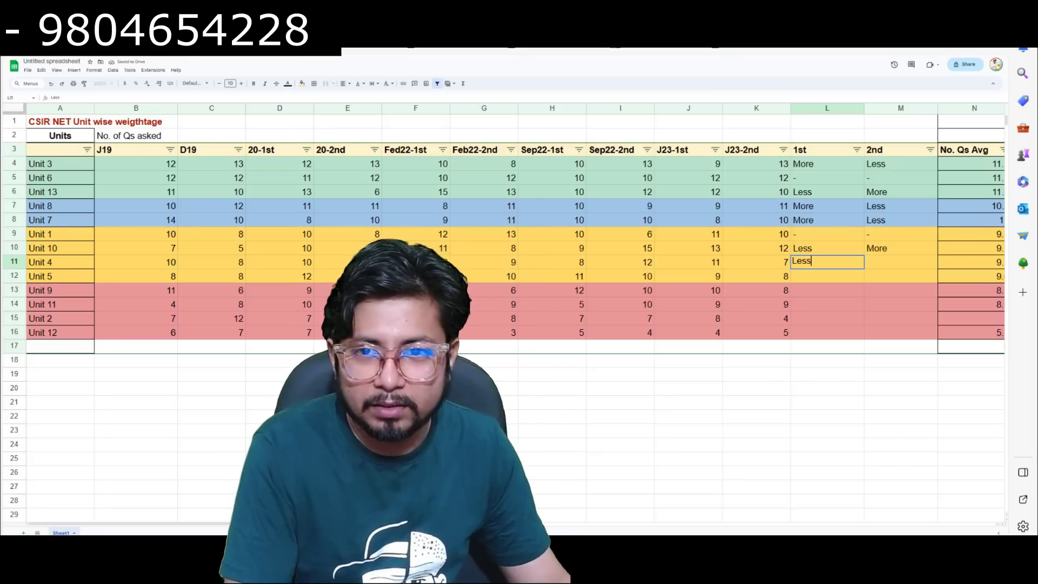
{"action": "key", "text": "Tab"}
{"action": "type", "text": "More"}
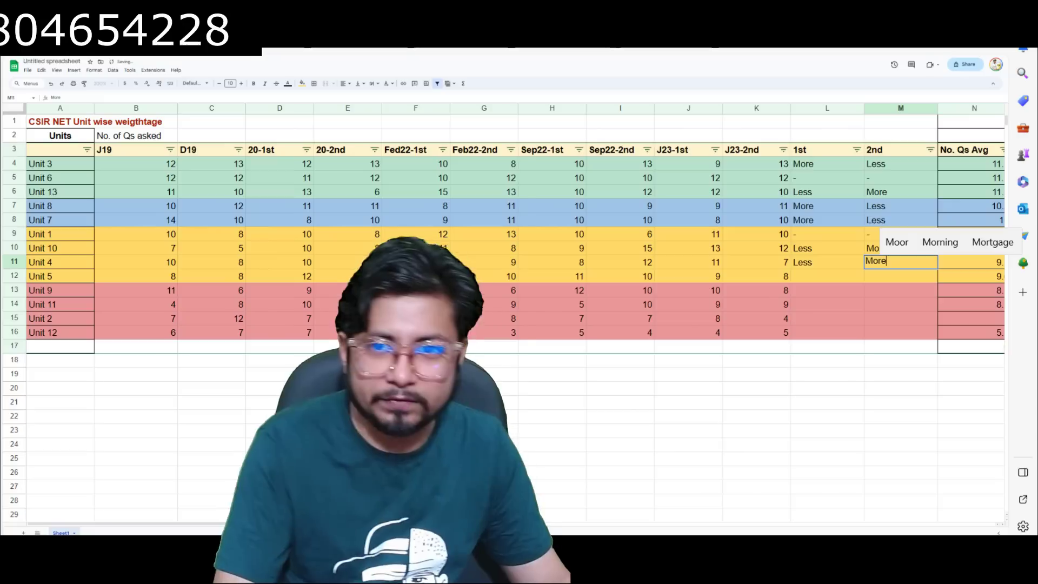
{"action": "key", "text": "Return"}
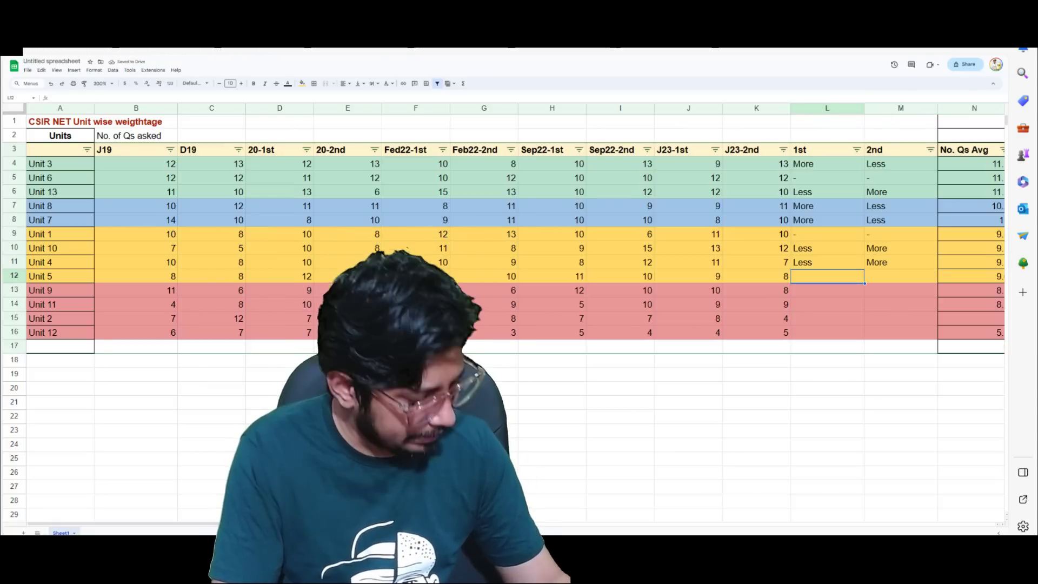
Step: Enter "-" in both the 1st and 2nd columns for Unit 5 and Unit 9
{"action": "type", "text": "-"}
{"action": "key", "text": "Tab"}
{"action": "type", "text": "-"}
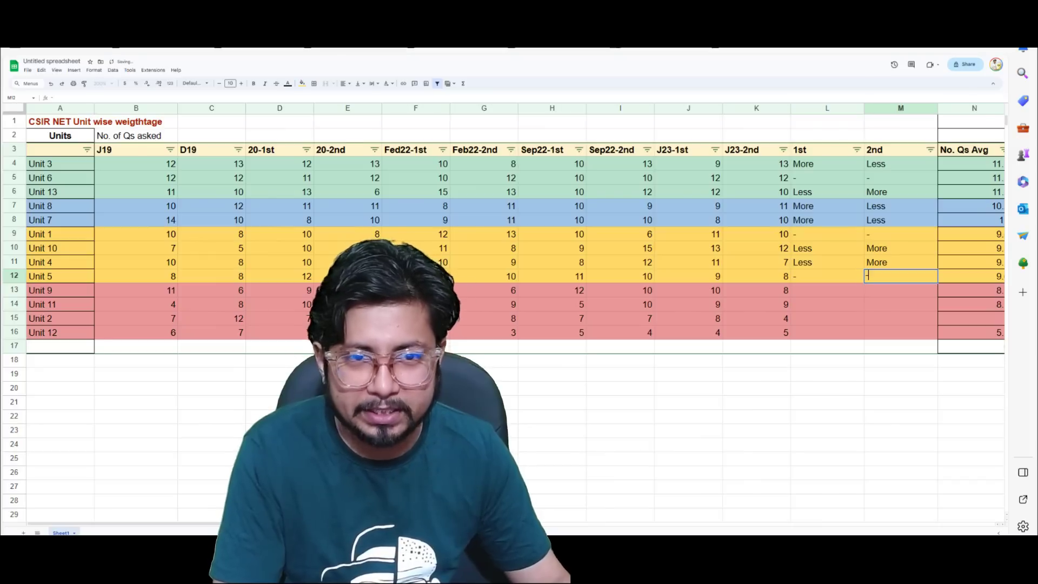
{"action": "key", "text": "Return"}
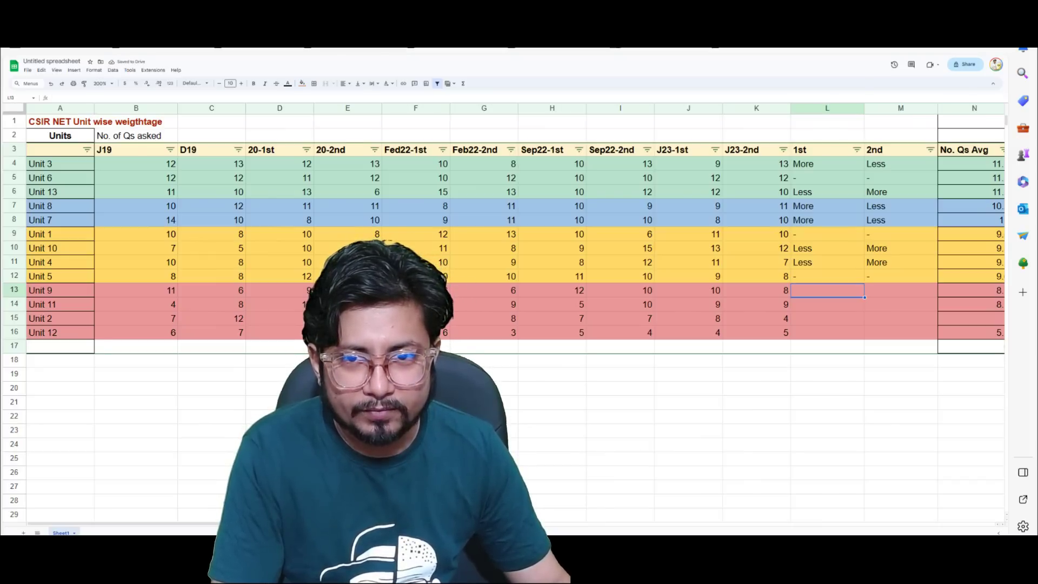
{"action": "type", "text": "-"}
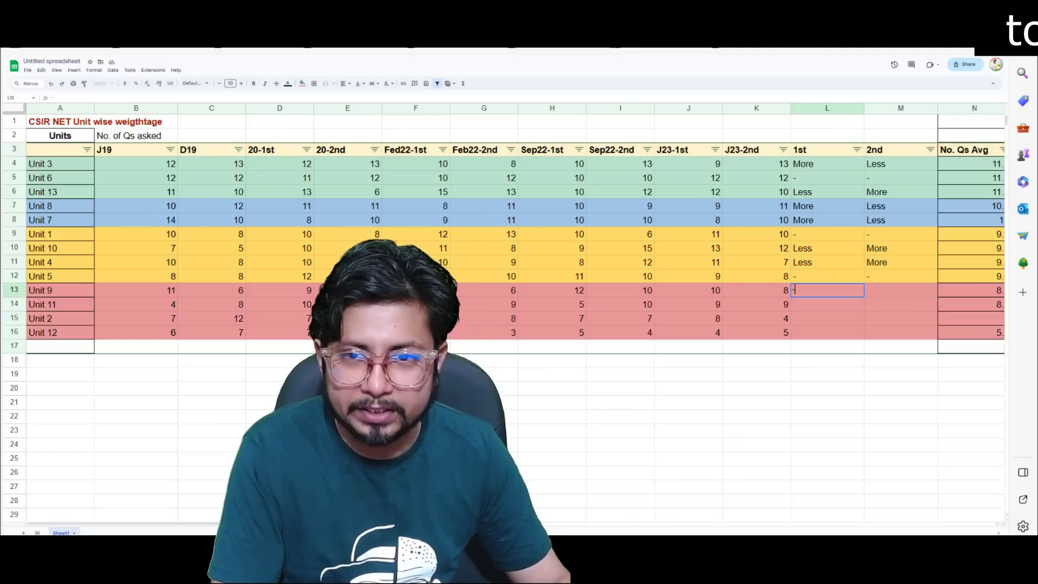
{"action": "key", "text": "Tab"}
{"action": "type", "text": "-"}
{"action": "key", "text": "Return"}
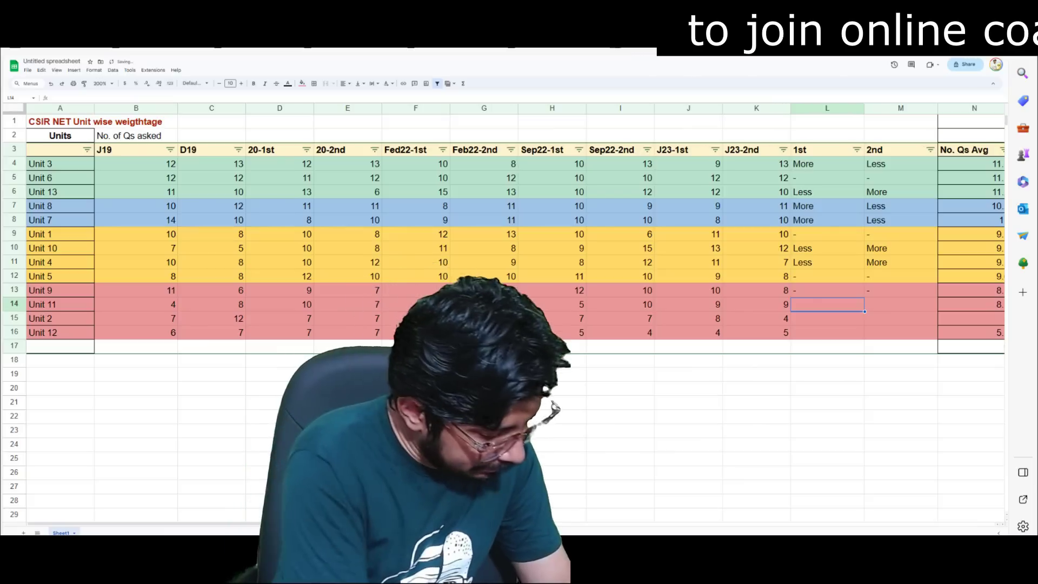
Step: For Unit 11 and Unit 2, enter "Less" in the 1st column and "More" in the 2nd column
{"action": "type", "text": "Less"}
{"action": "key", "text": "Tab"}
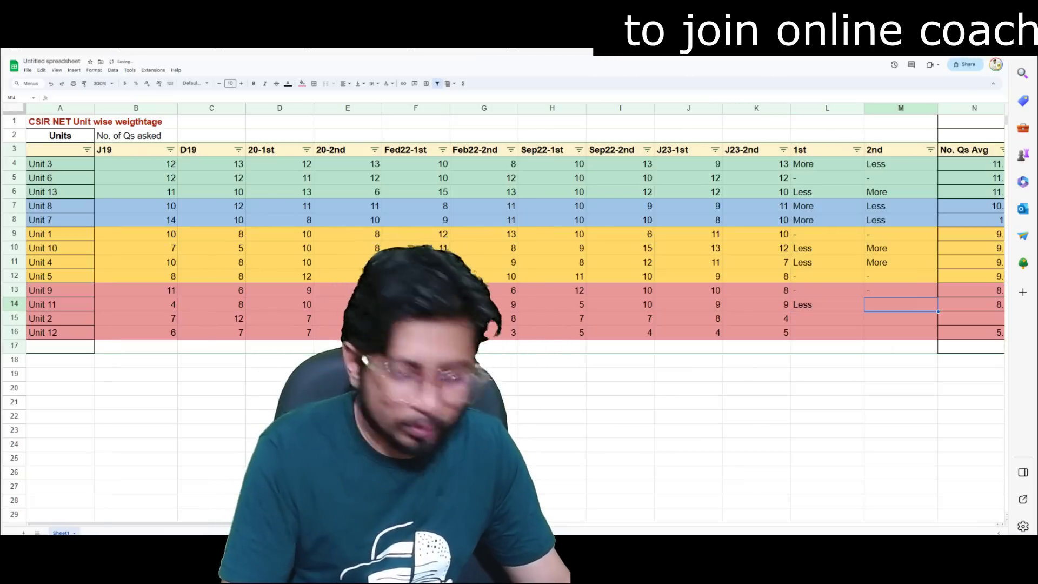
{"action": "type", "text": "More"}
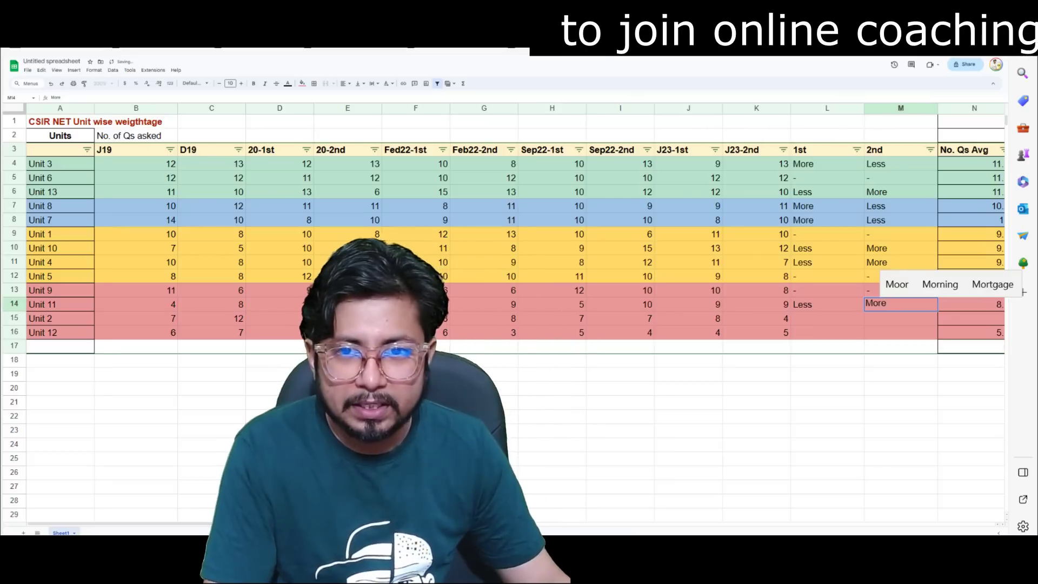
{"action": "key", "text": "Return"}
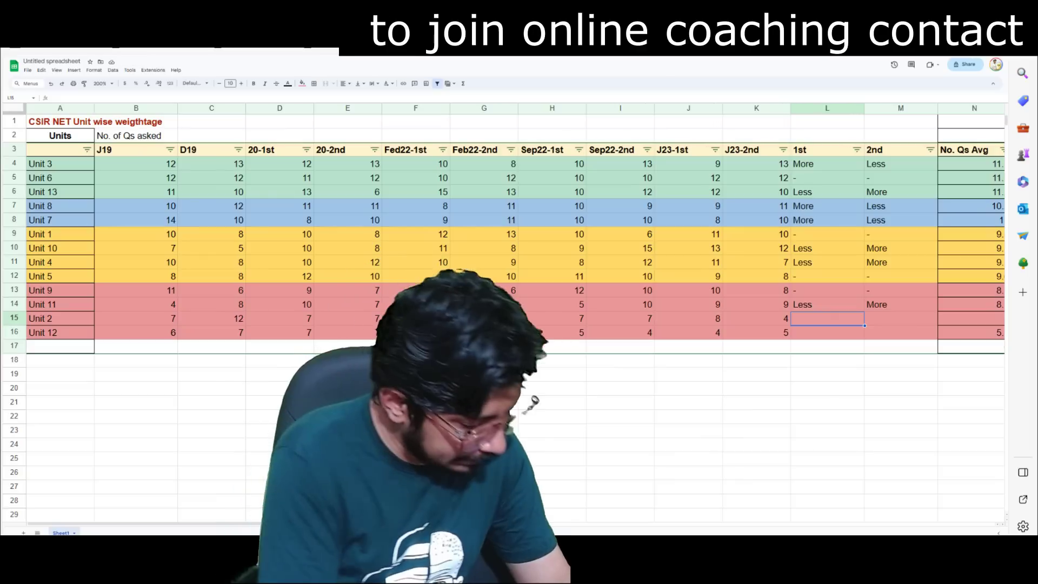
{"action": "type", "text": "Less"}
{"action": "key", "text": "Tab"}
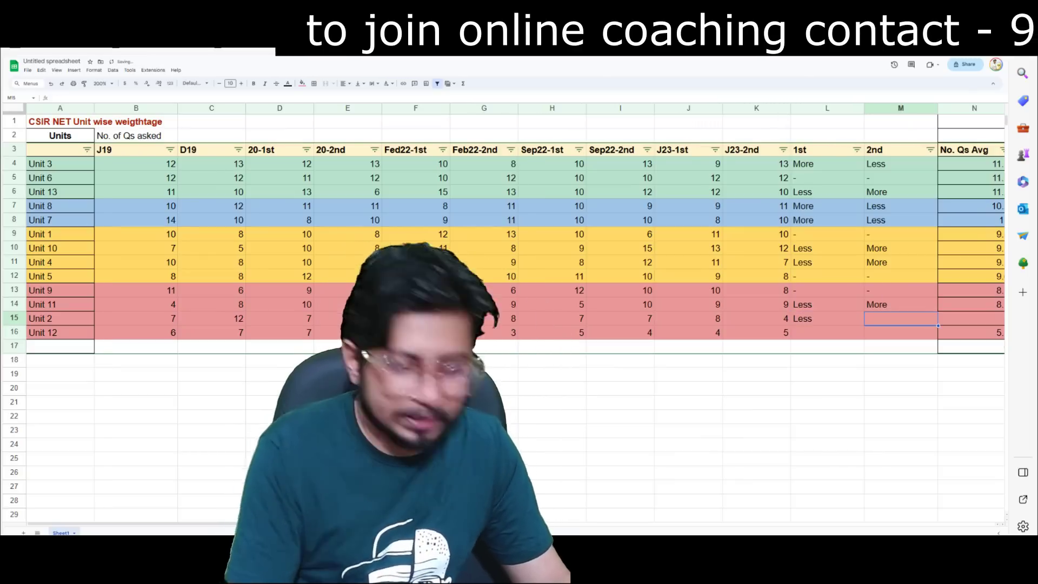
{"action": "type", "text": "More"}
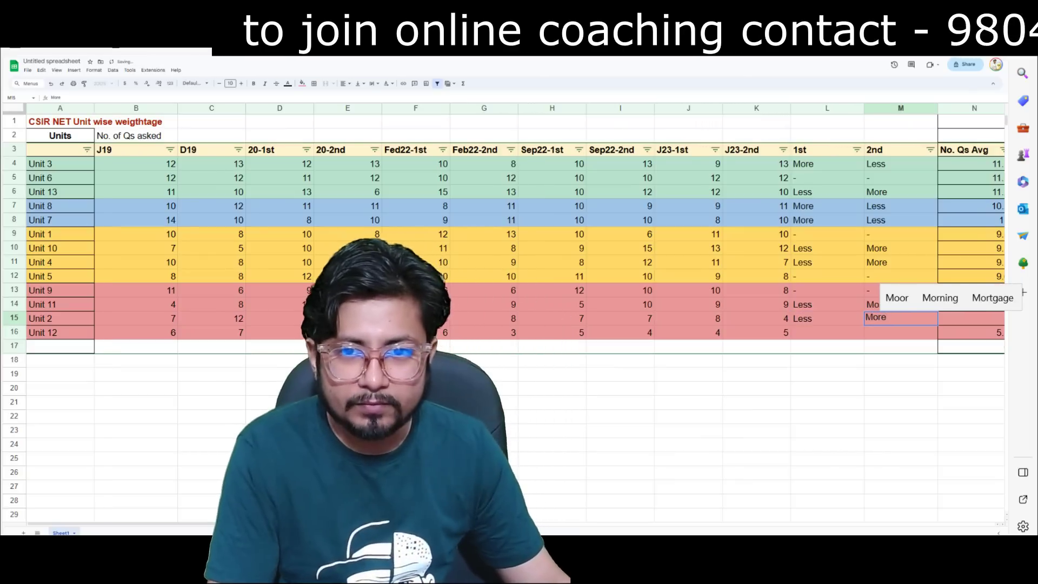
{"action": "key", "text": "Return"}
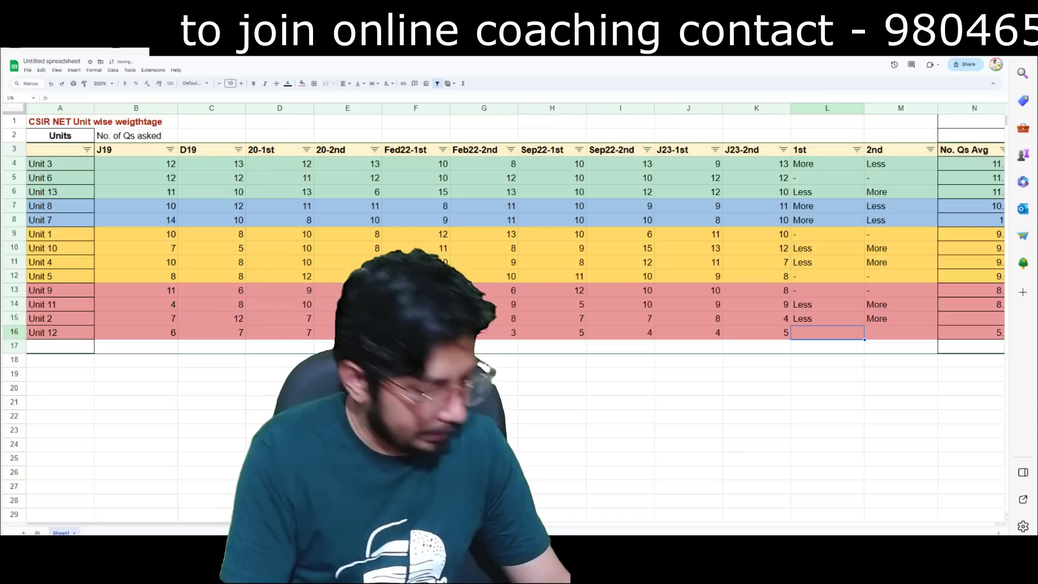
Step: For Unit 12, enter "More" in the 1st column and "Less" in the 2nd column
{"action": "type", "text": "More"}
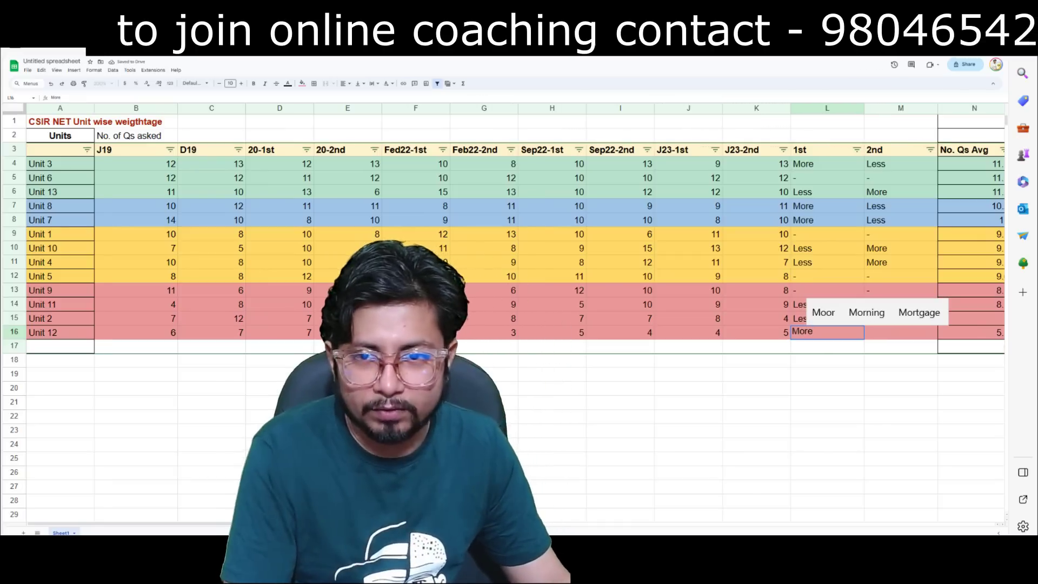
{"action": "key", "text": "Tab"}
{"action": "type", "text": "Less"}
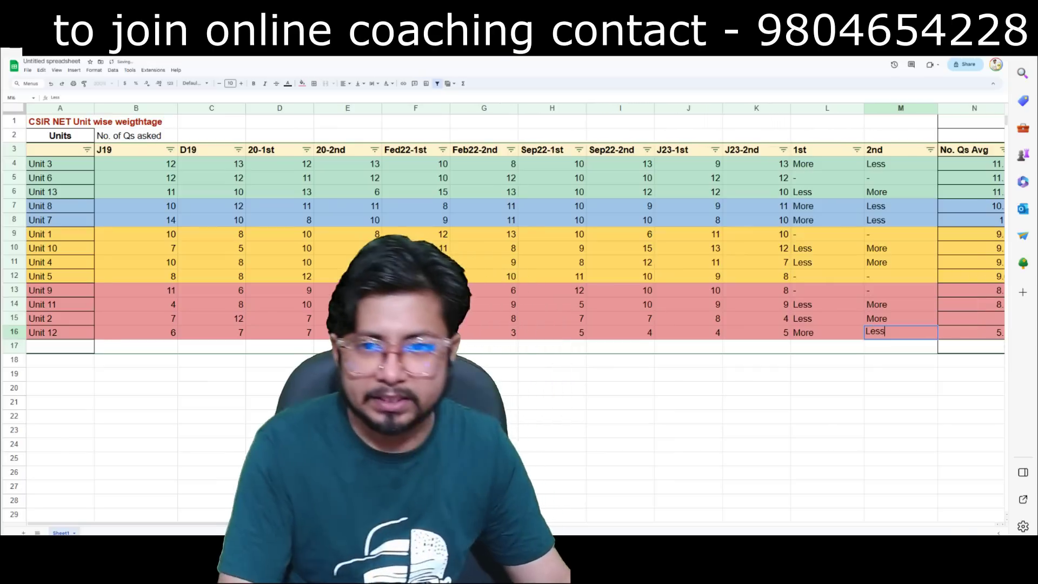
{"action": "left_click", "coordinate": [901, 234]}
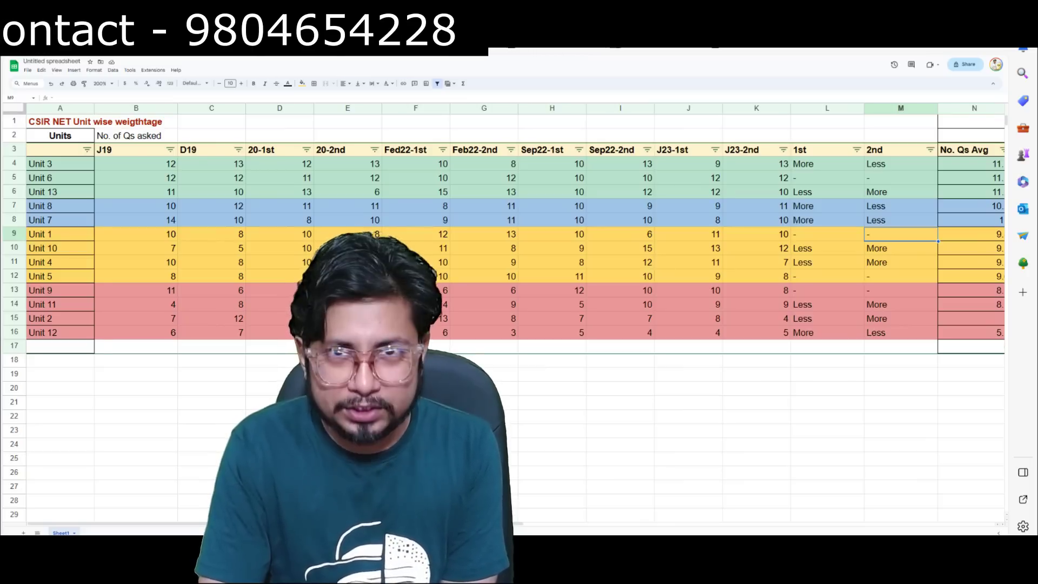
Step: Go through the units marked "More" in the 1st column
{"action": "left_click", "coordinate": [827, 164]}
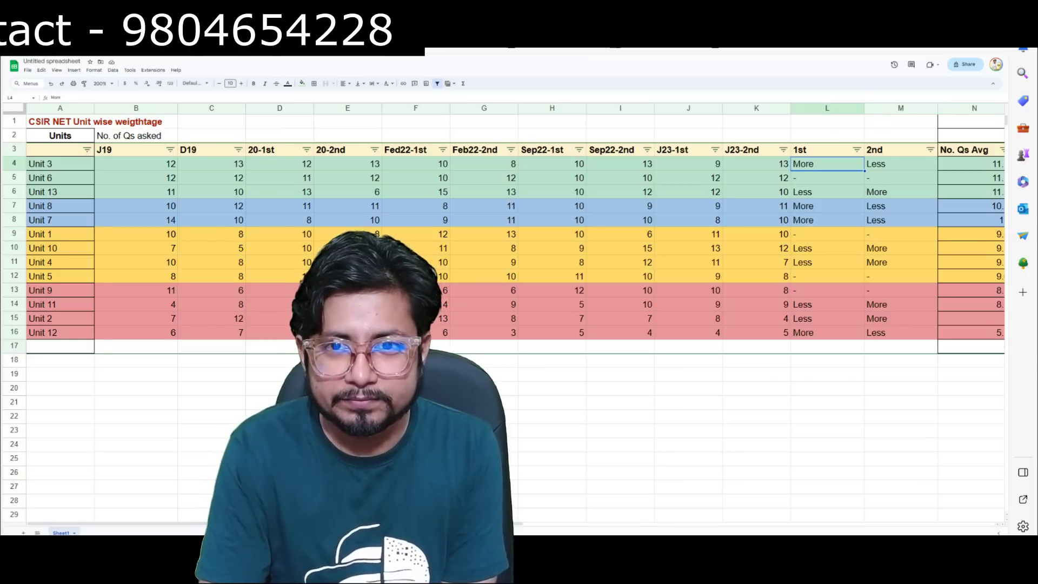
{"action": "left_click", "coordinate": [827, 206]}
{"action": "left_click", "coordinate": [827, 220]}
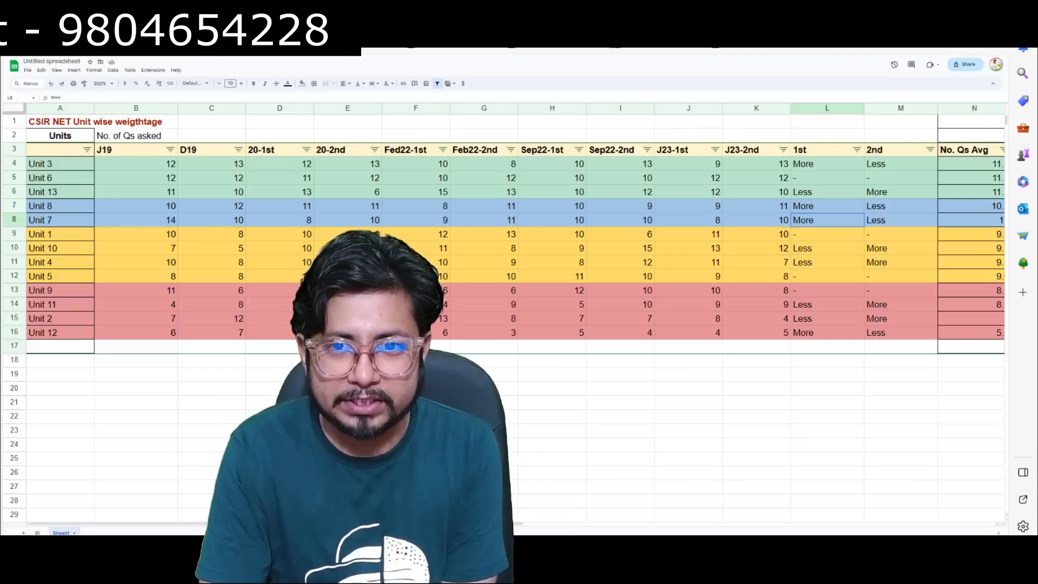
{"action": "left_click", "coordinate": [827, 333]}
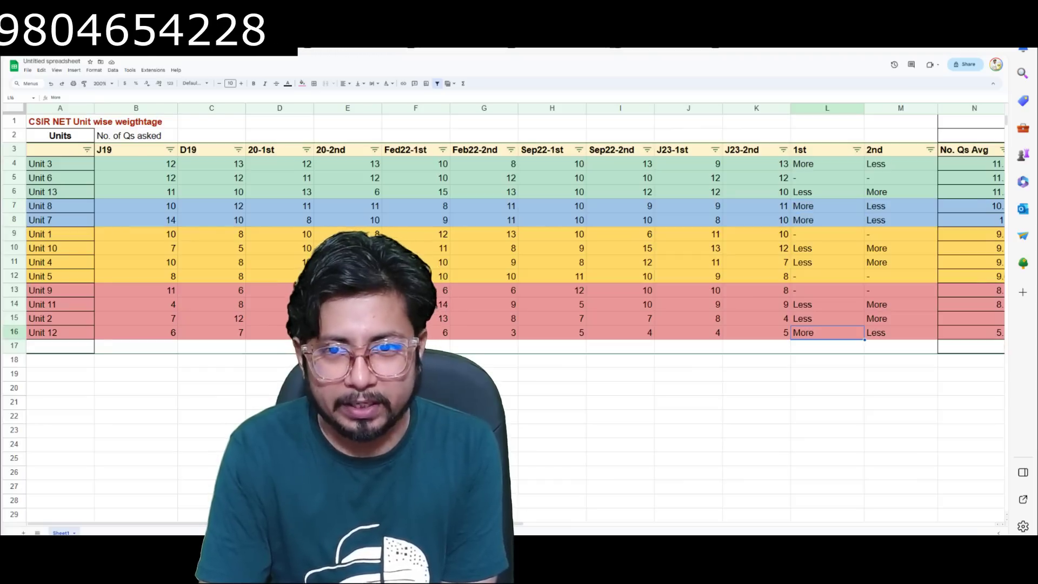
{"action": "left_click", "coordinate": [827, 346]}
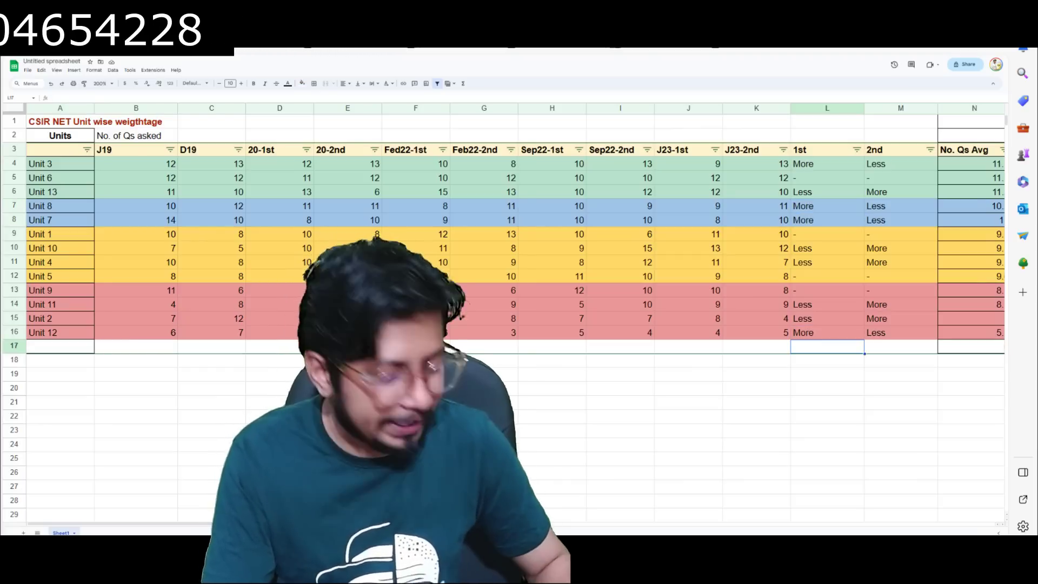
{"action": "type", "text": "1,"}
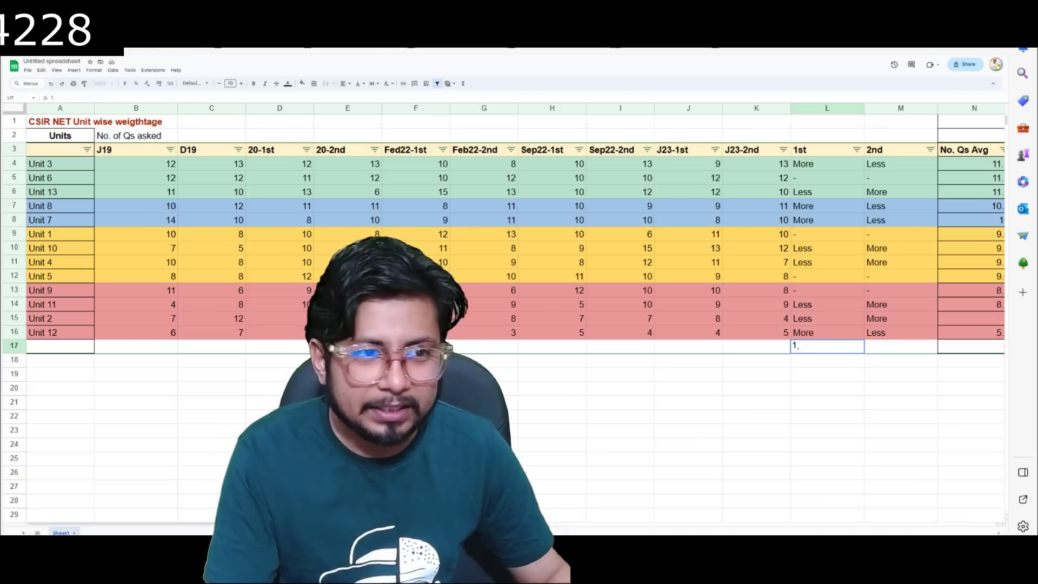
{"action": "left_click", "coordinate": [827, 206]}
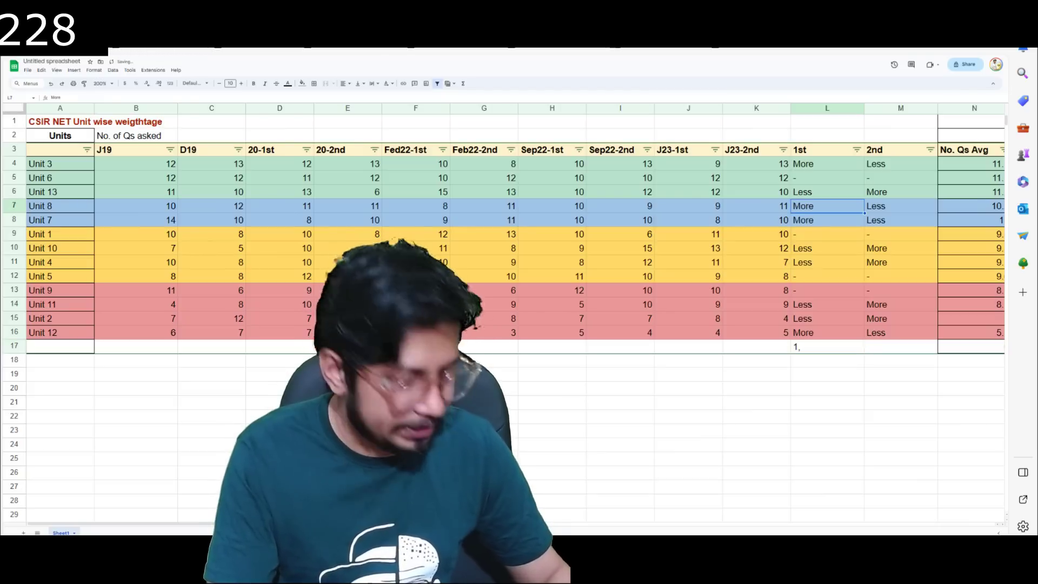
{"action": "type", "text": "8,7"}
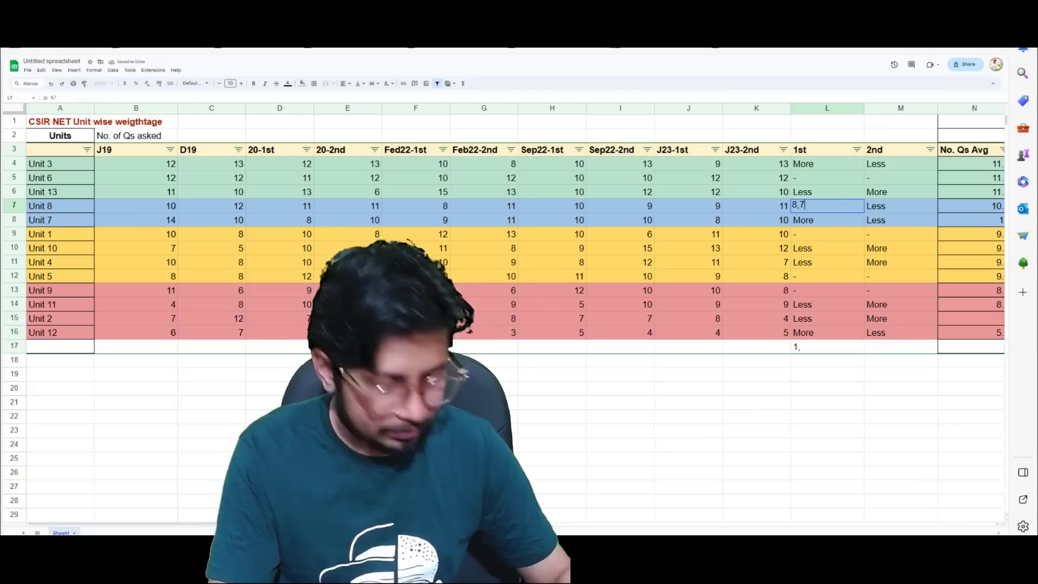
{"action": "key", "text": "BackSpace"}
{"action": "key", "text": "BackSpace"}
{"action": "key", "text": "BackSpace"}
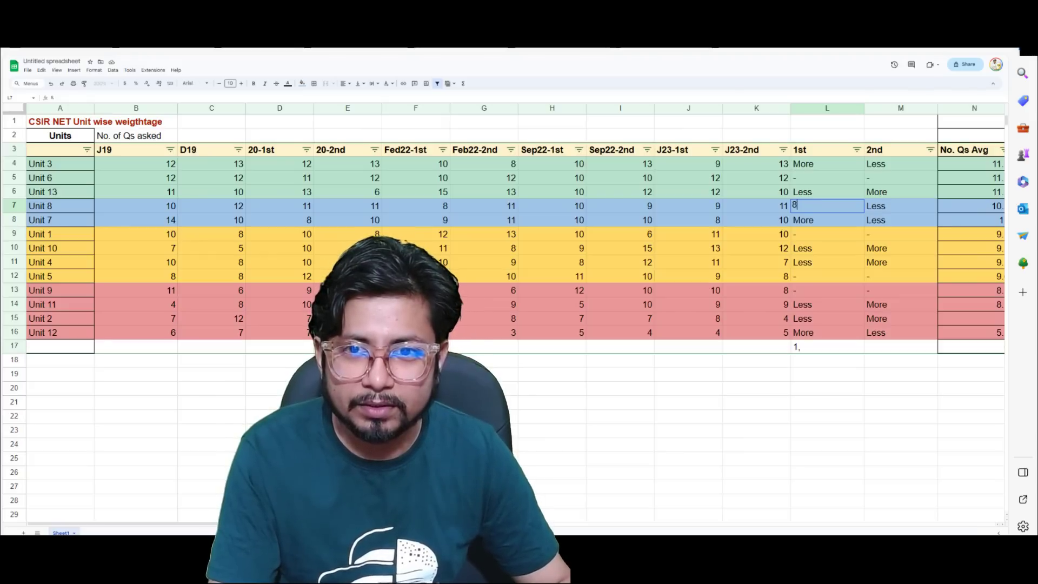
{"action": "type", "text": "More"}
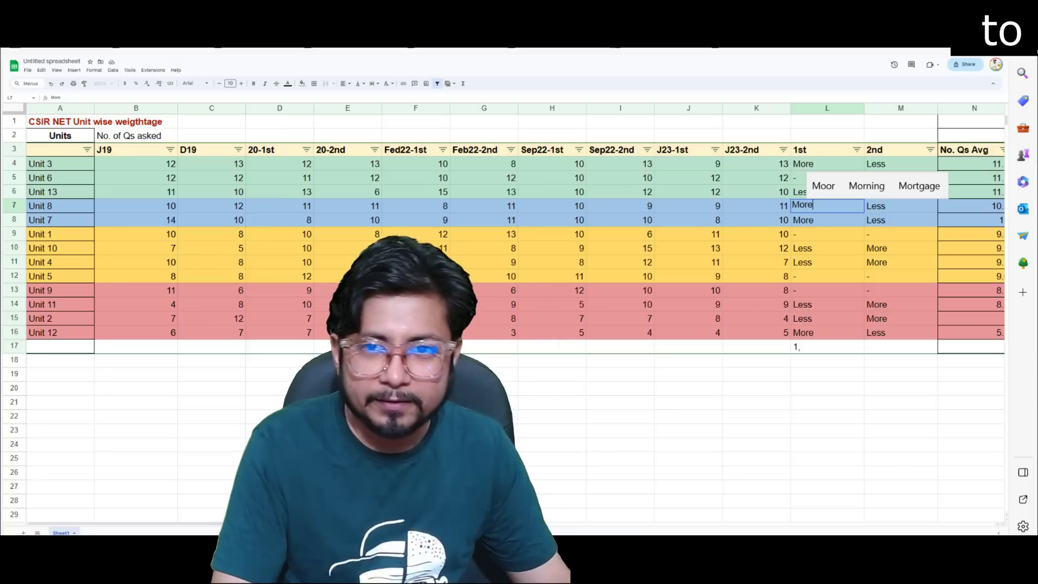
Step: Enter the unit list "1,8,7,12" in row 17 of the 1st column, below Unit 12
{"action": "left_click", "coordinate": [827, 346]}
{"action": "type", "text": "1,"}
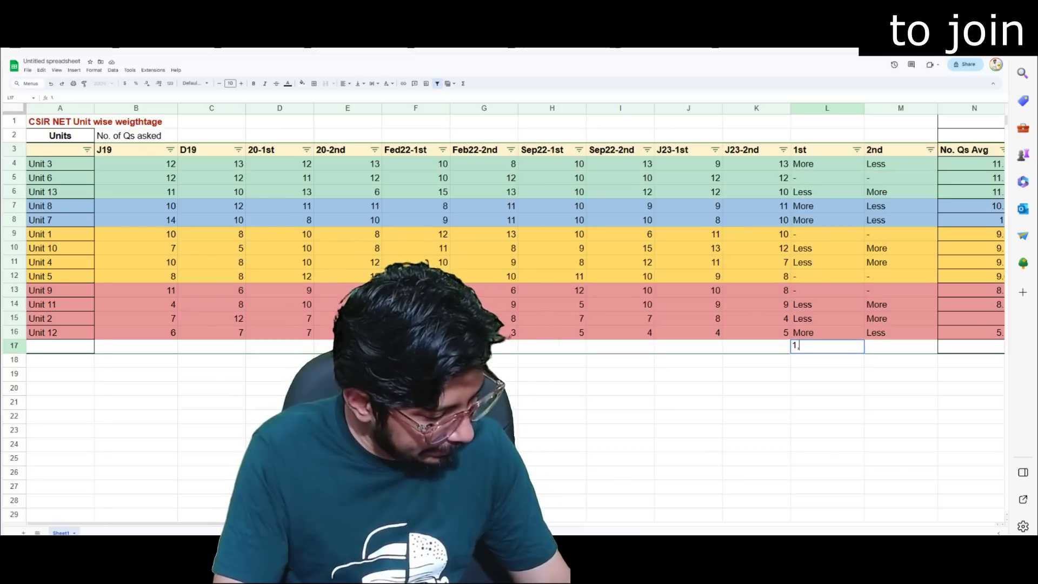
{"action": "type", "text": "8,7"}
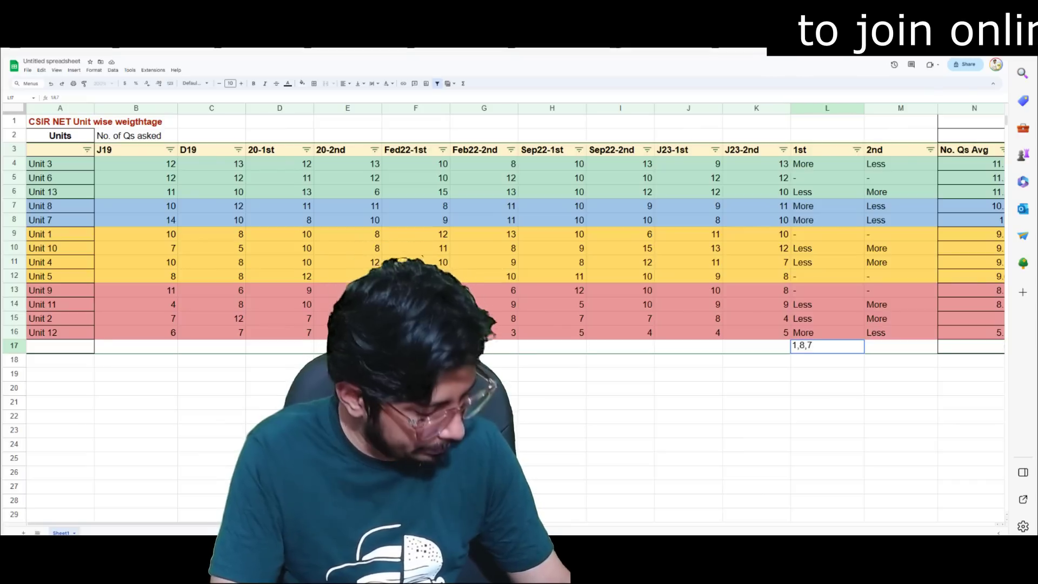
{"action": "type", "text": ",12"}
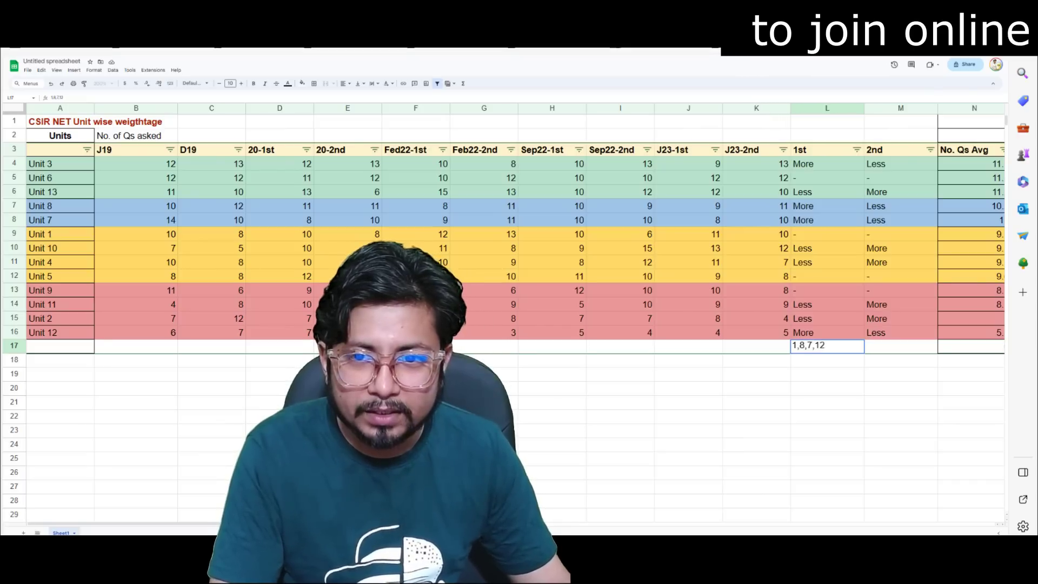
{"action": "key", "text": "Tab"}
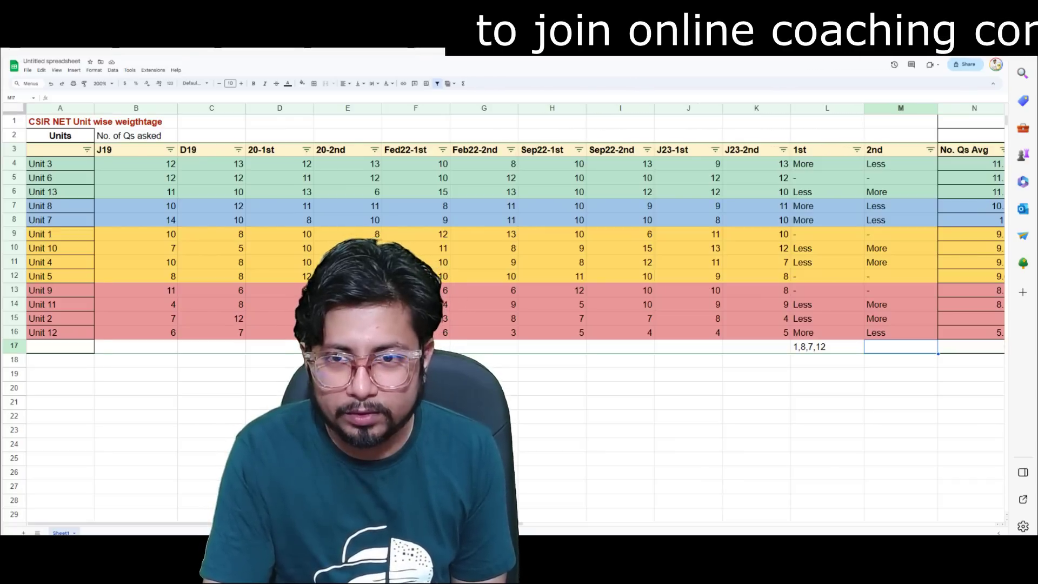
Step: Enter the unit list "13,10,4,11,2" in row 17 of the 2nd column
{"action": "key", "text": "Return"}
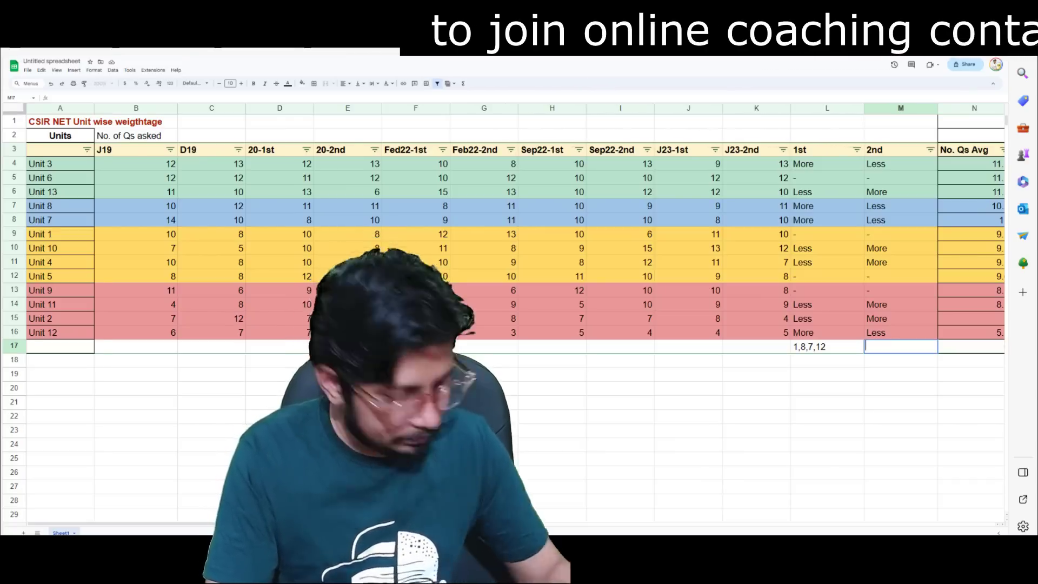
{"action": "type", "text": "13,"}
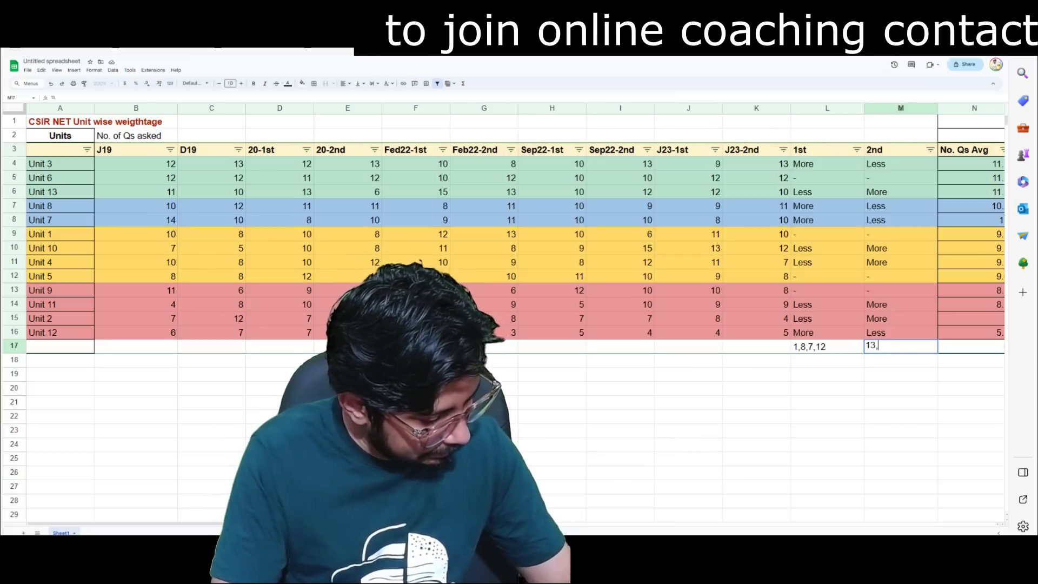
{"action": "type", "text": "10,4,"}
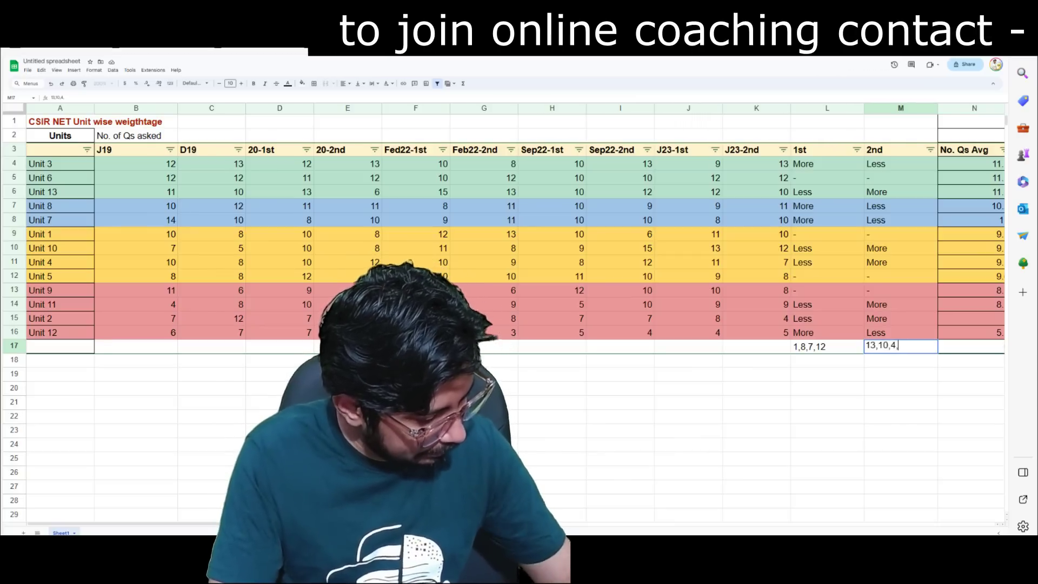
{"action": "type", "text": "11,"}
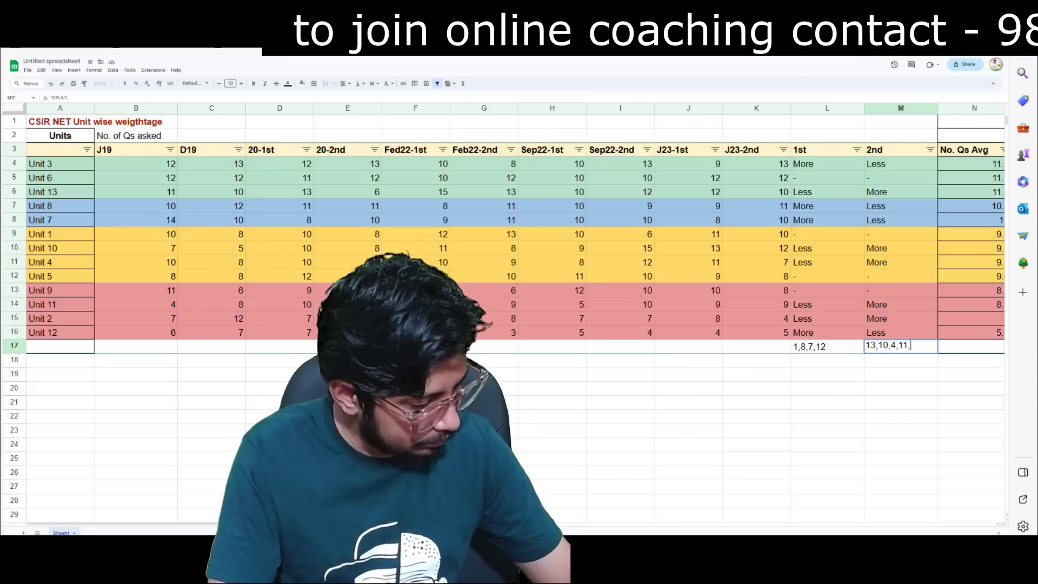
{"action": "type", "text": "2"}
{"action": "left_click", "coordinate": [901, 389]}
{"action": "left_click", "coordinate": [827, 389]}
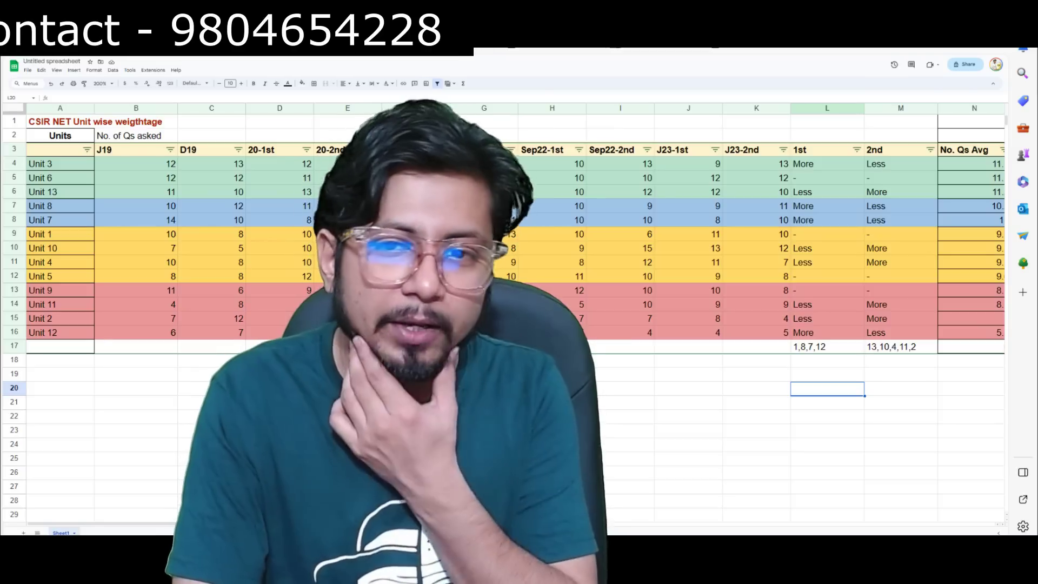
Step: Make the two unit lists in row 17 of the 1st and 2nd columns bold
{"action": "left_click_drag", "start_coordinate": [827, 347], "coordinate": [900, 346]}
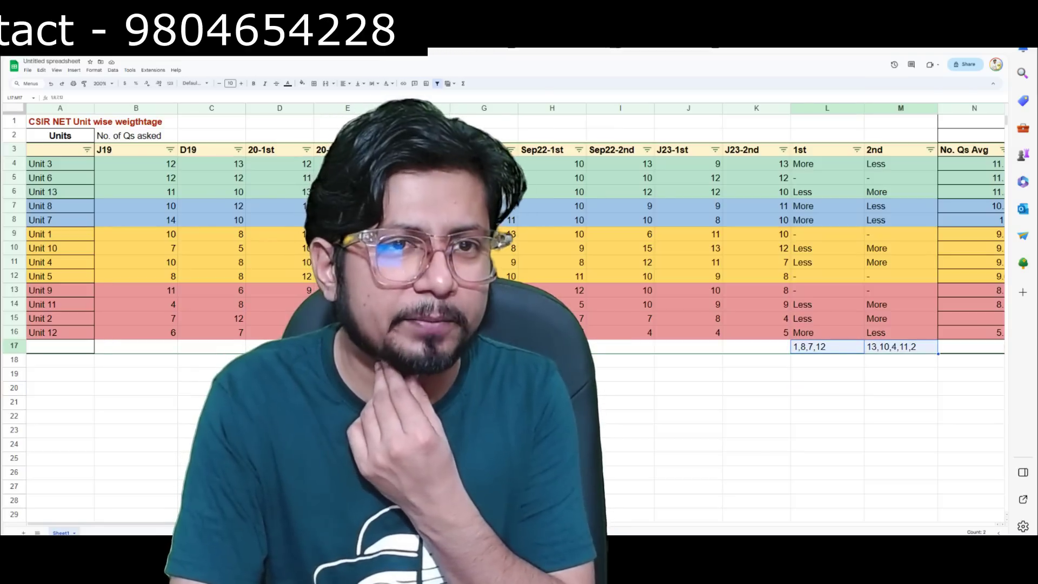
{"action": "key", "text": "ctrl+b"}
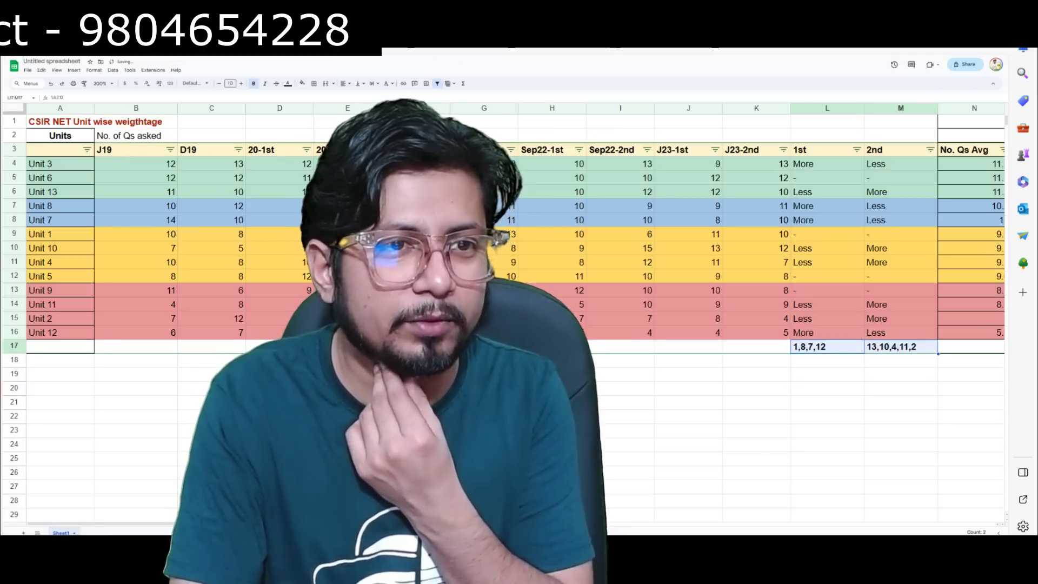
{"action": "left_click", "coordinate": [757, 388]}
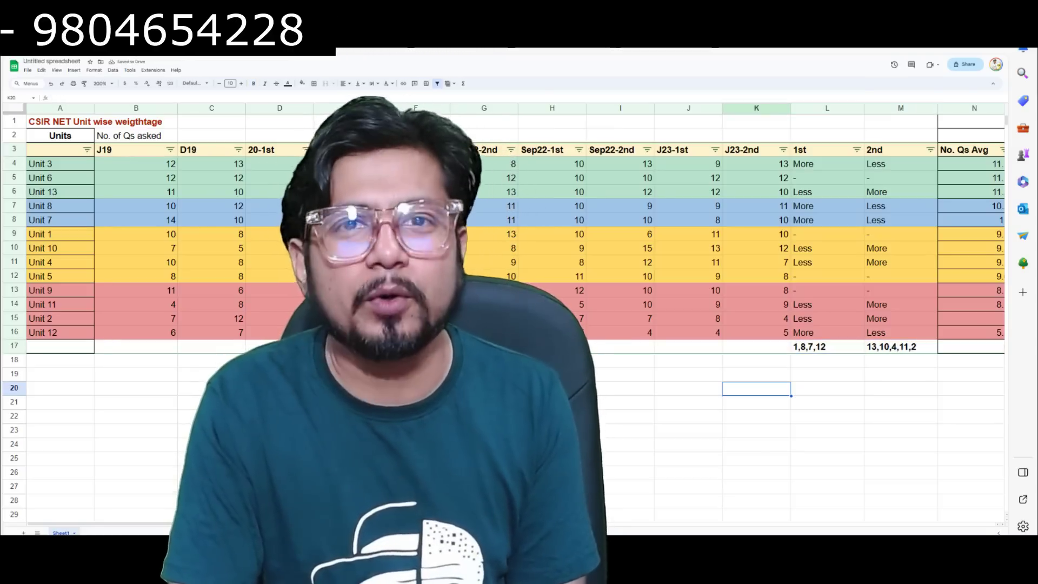